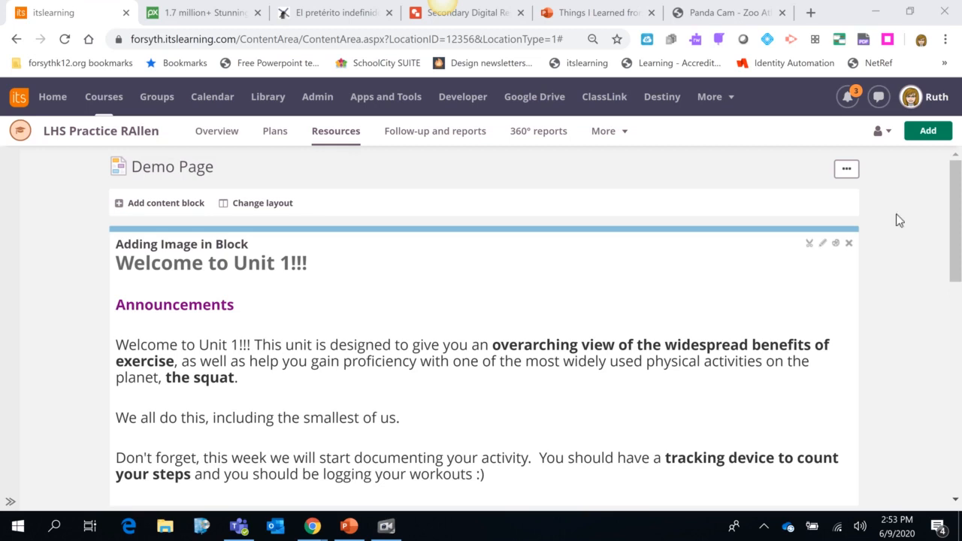
- Edit the "Adding Image in Block" content block and recolor its "Announcements" heading blue
scroll(801, 295, "down", 1)
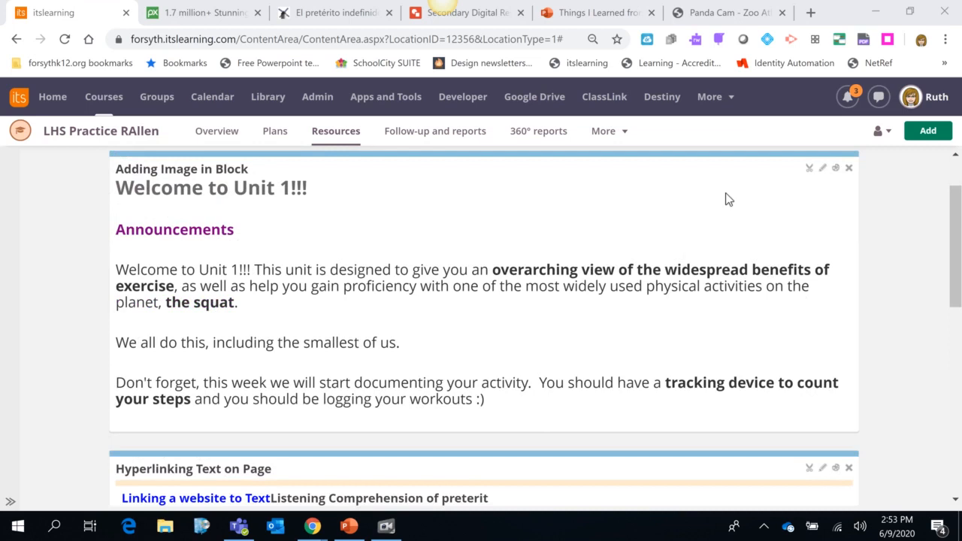
left_click(825, 170)
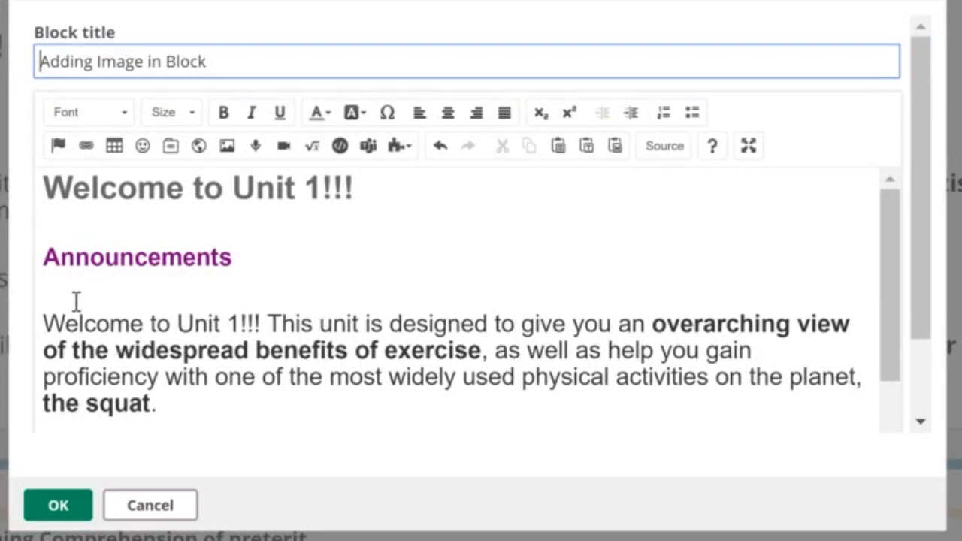
left_click_drag(45, 260, 252, 266)
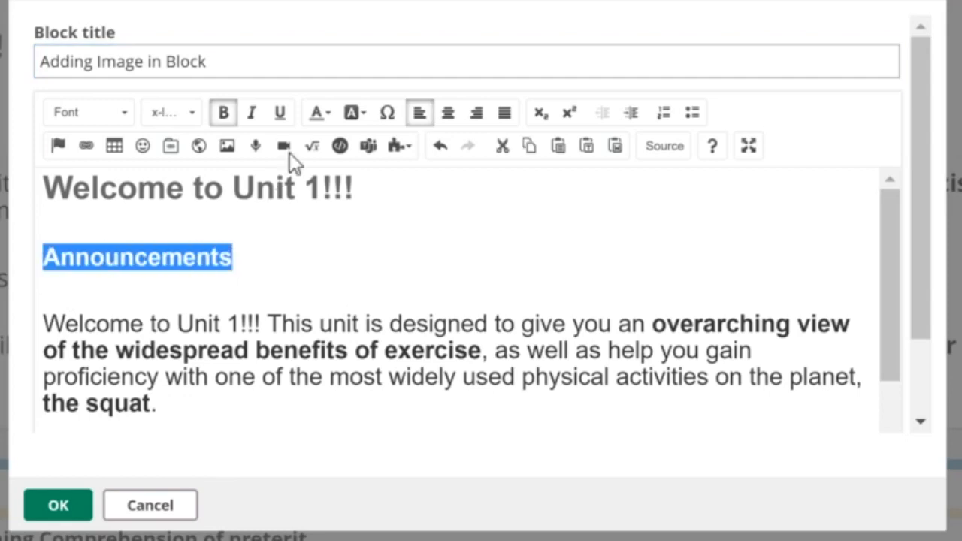
left_click(331, 113)
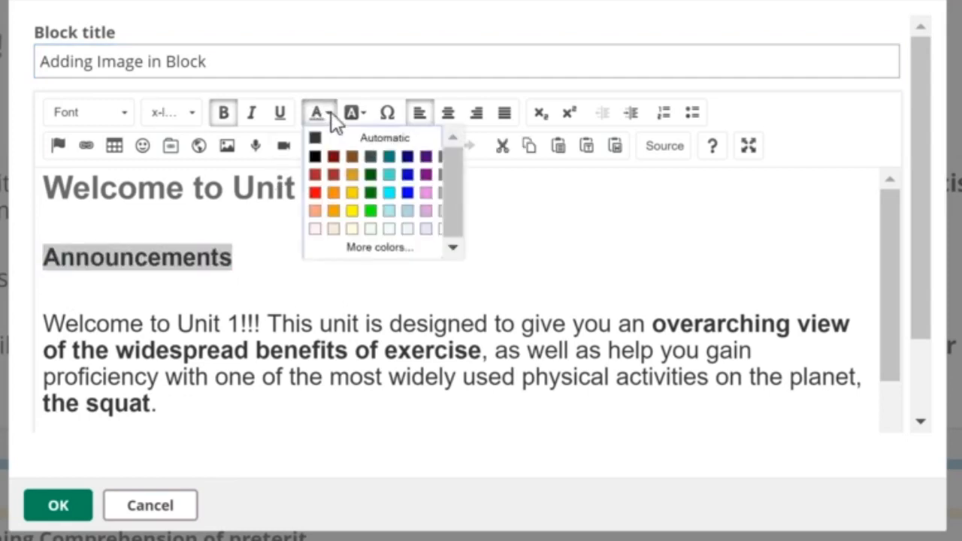
left_click(407, 192)
left_click(339, 275)
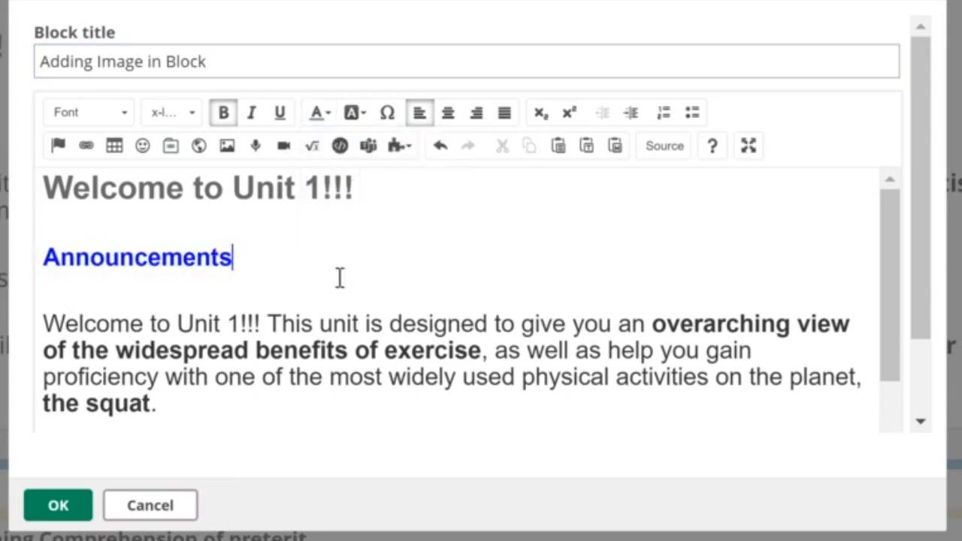
- Format the "Welcome to Unit 1!!!" paragraph under Announcements in large size with the Tahoma font
left_click_drag(45, 324, 191, 421)
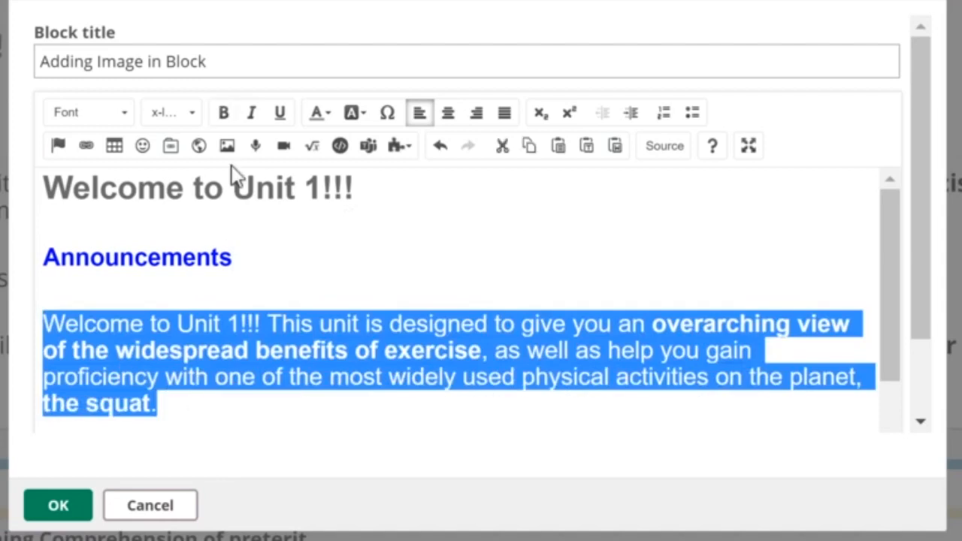
left_click(193, 115)
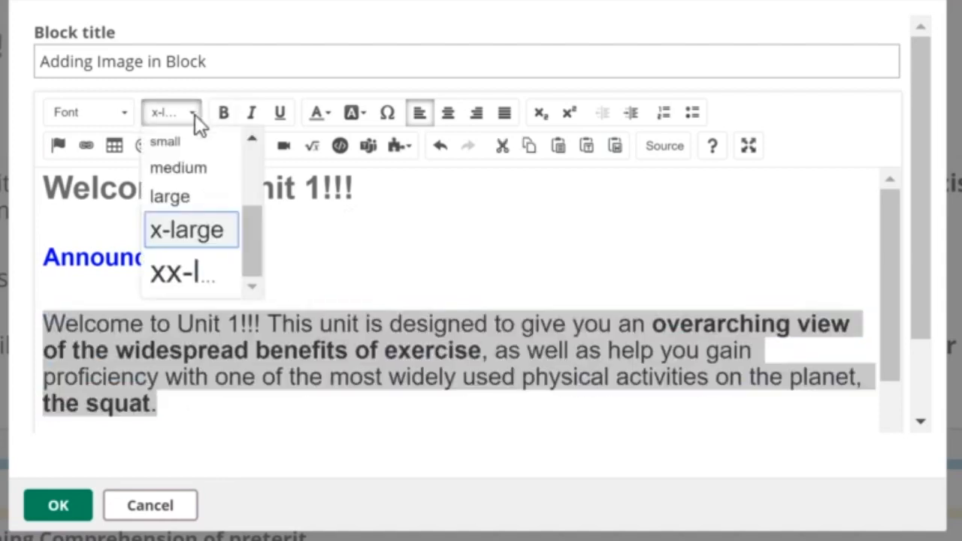
left_click(200, 204)
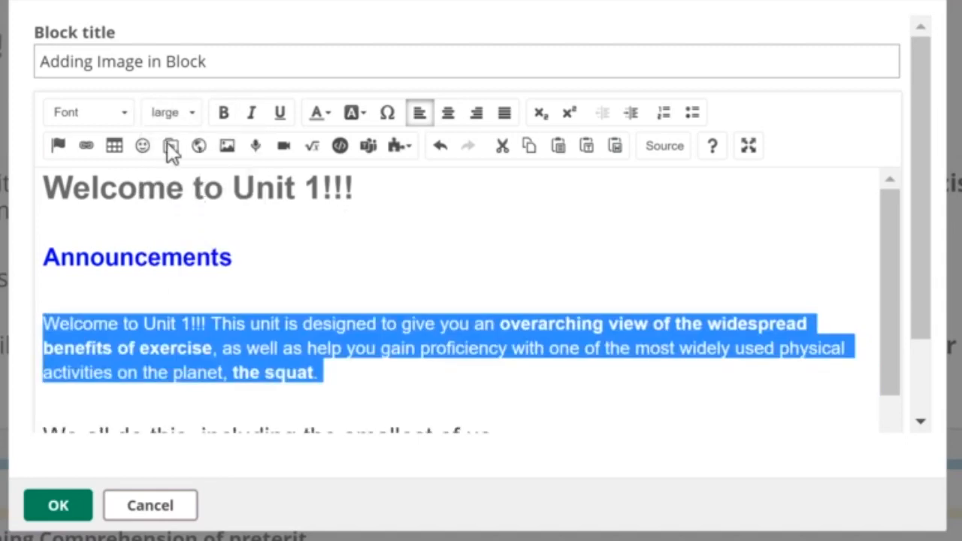
left_click(124, 113)
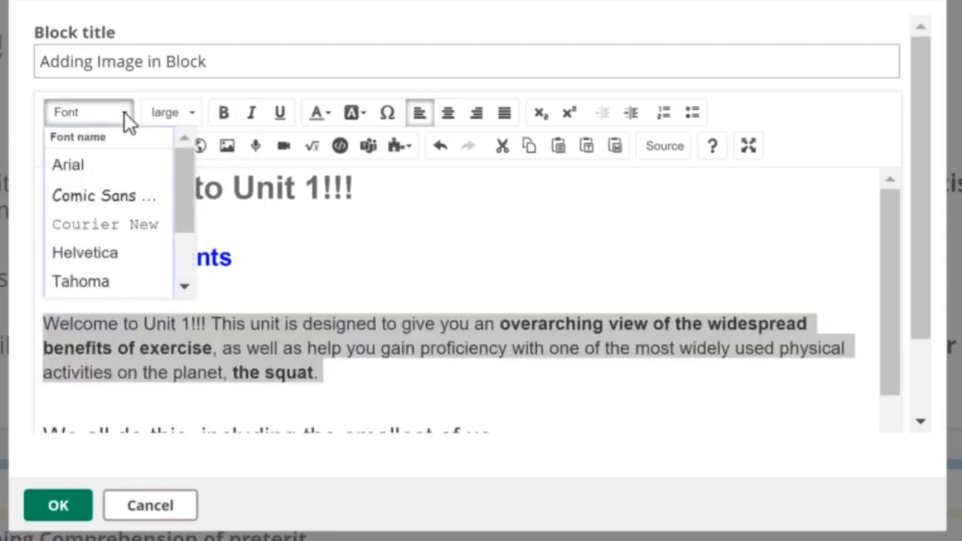
left_click(123, 295)
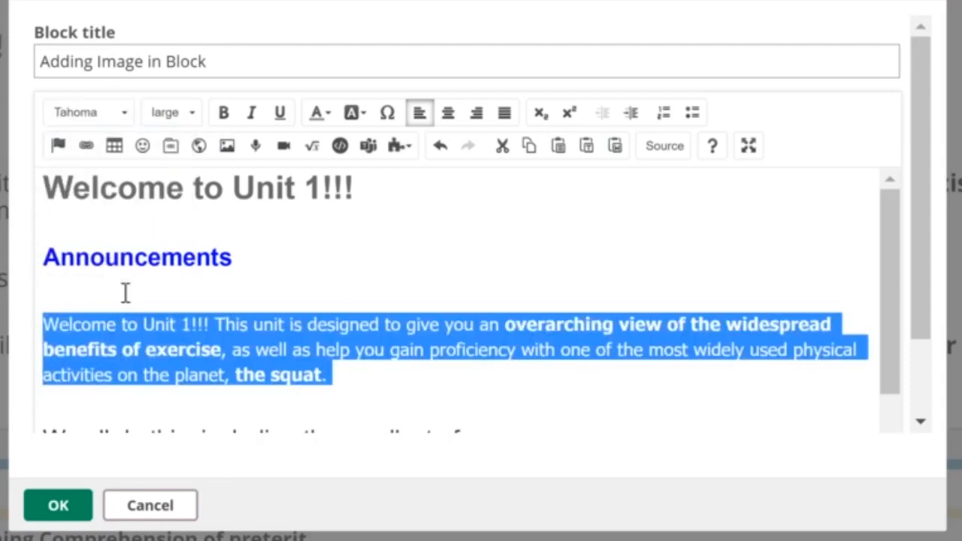
left_click(249, 302)
- Review the block's text from the welcome heading down to the reminder about logging workouts
scroll(249, 303, "down", 3)
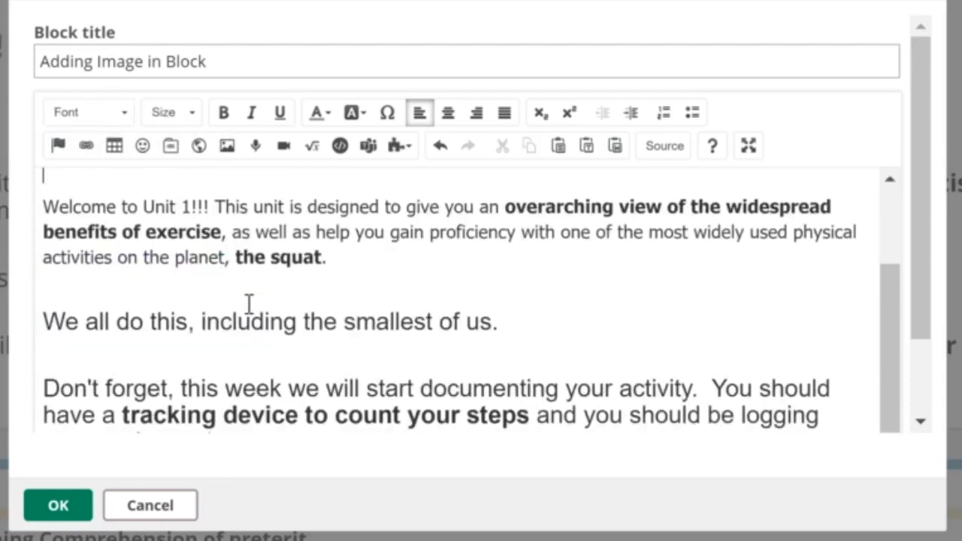
scroll(249, 303, "up", 3)
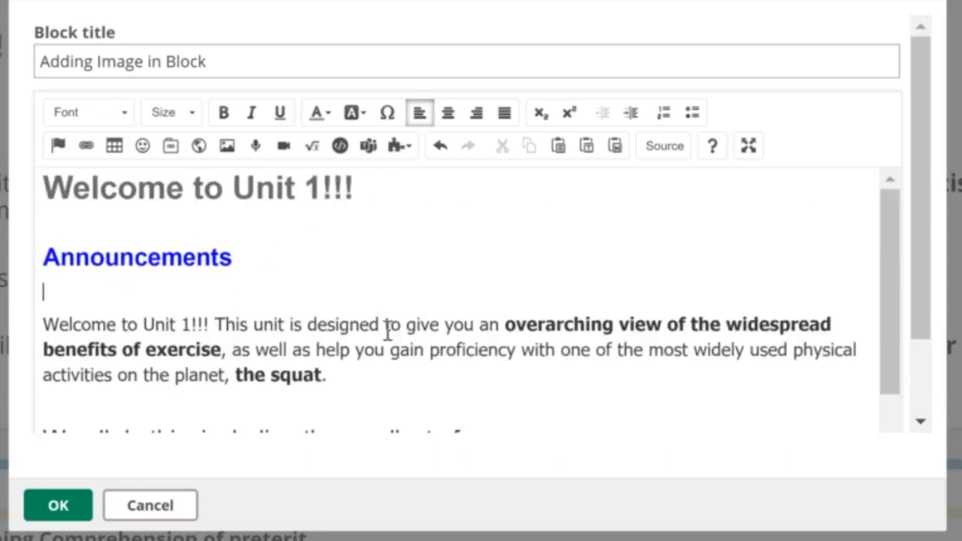
scroll(387, 329, "down", 3)
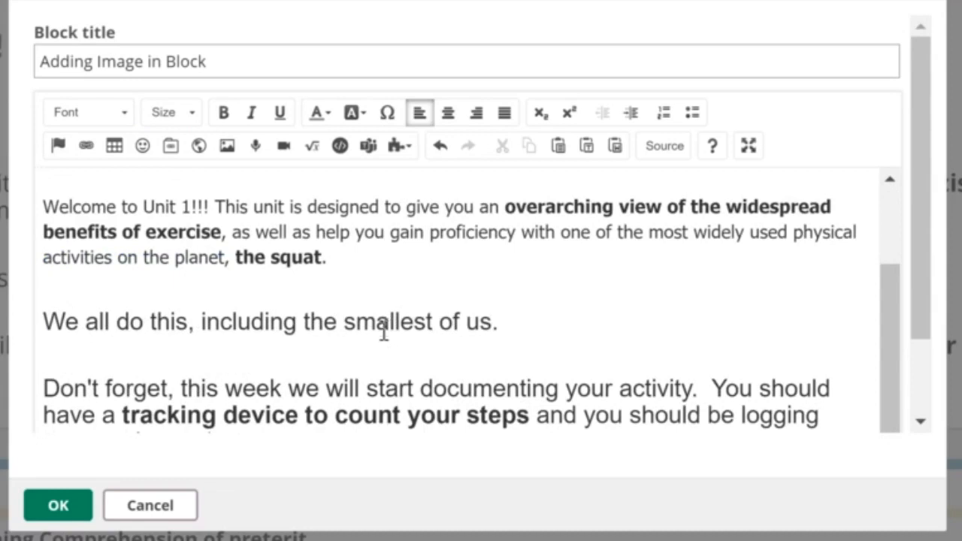
scroll(383, 336, "up", 3)
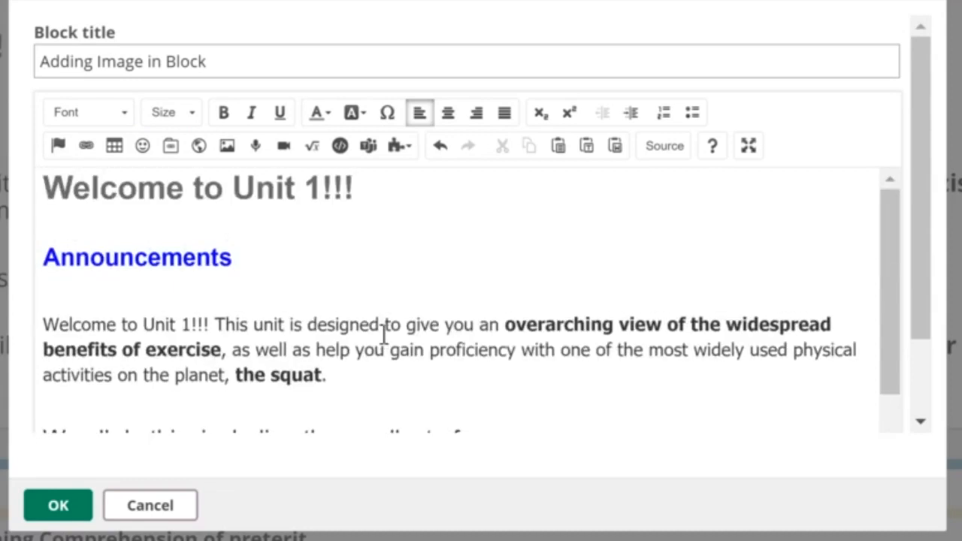
scroll(383, 336, "down", 4)
scroll(383, 336, "down", 2)
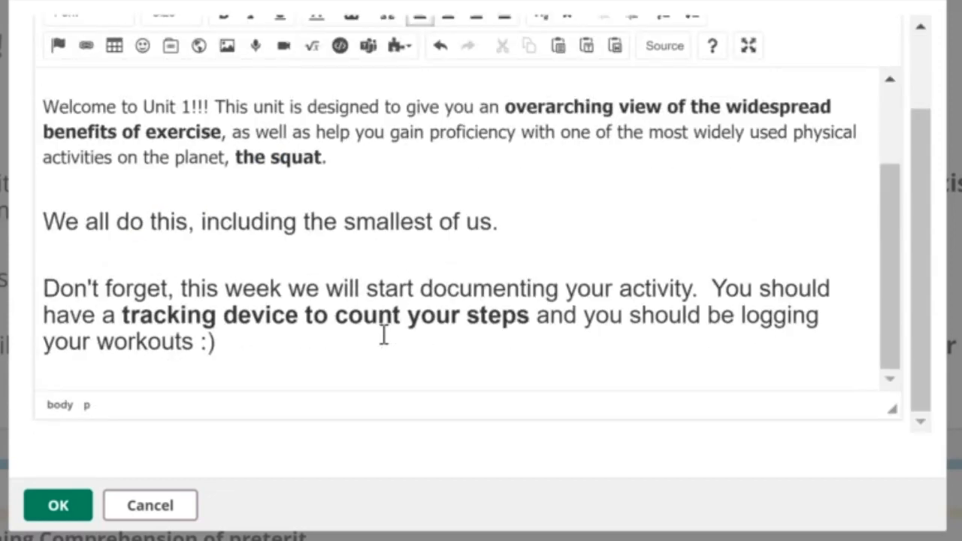
scroll(384, 336, "up", 3)
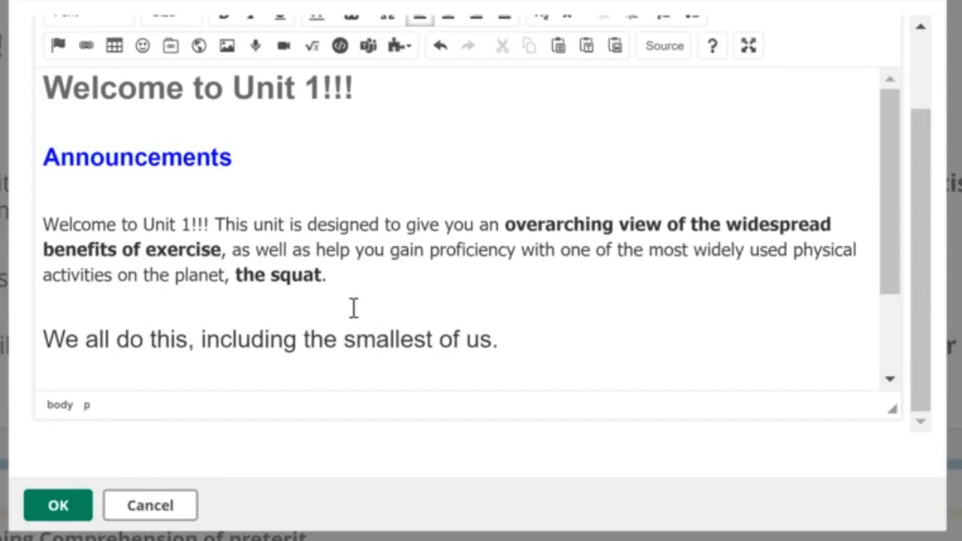
scroll(352, 315, "down", 3)
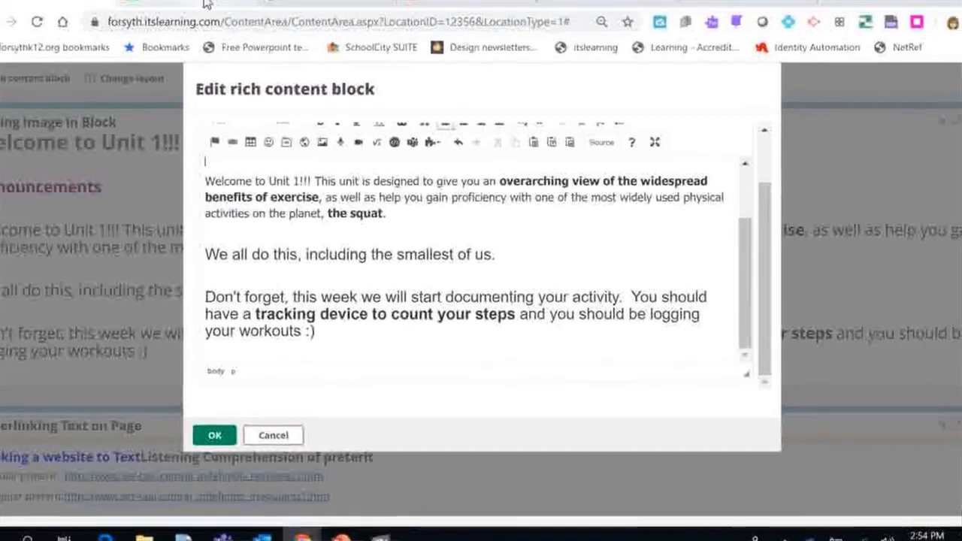
- Switch to Pixabay, search its images for "squats", and open the photo of the squatting child in a white hat
left_click(207, 2)
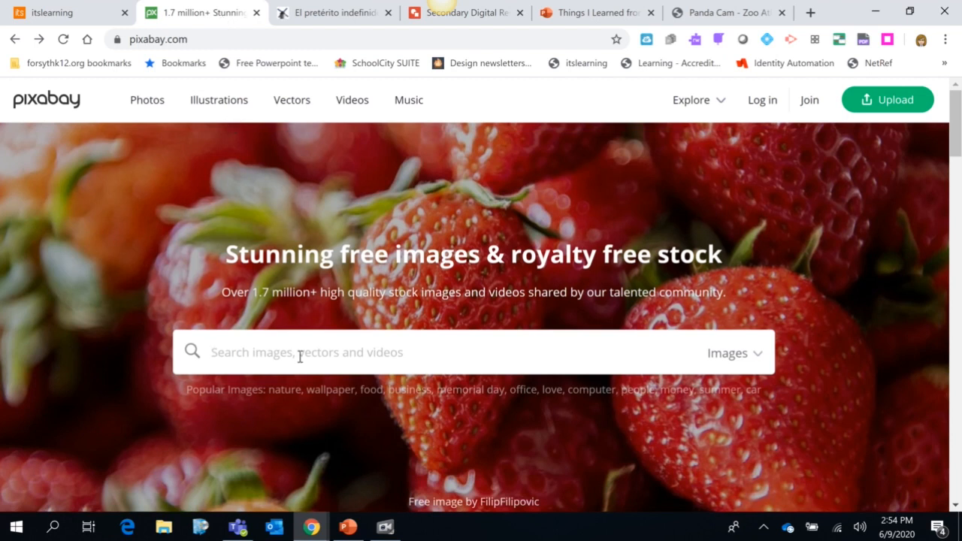
type("s")
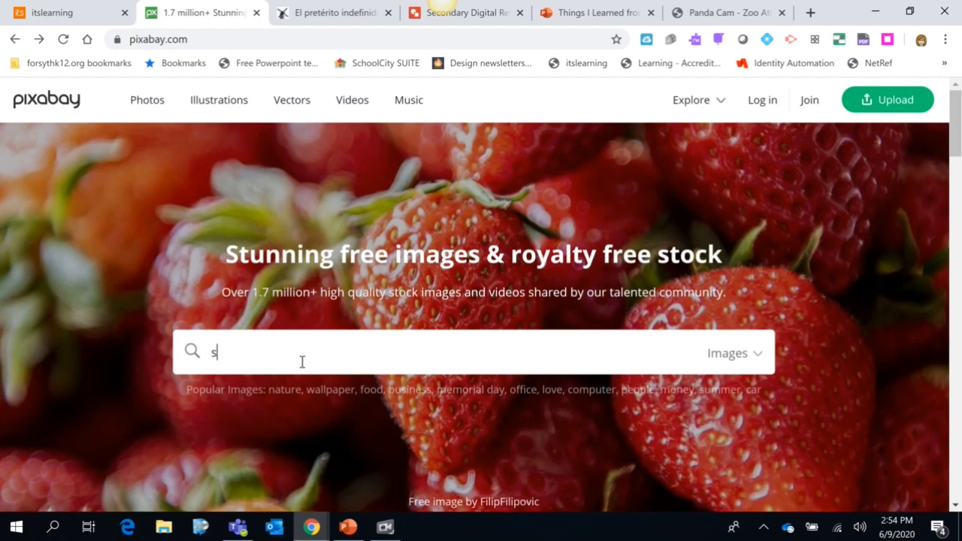
type("quats")
key("Return")
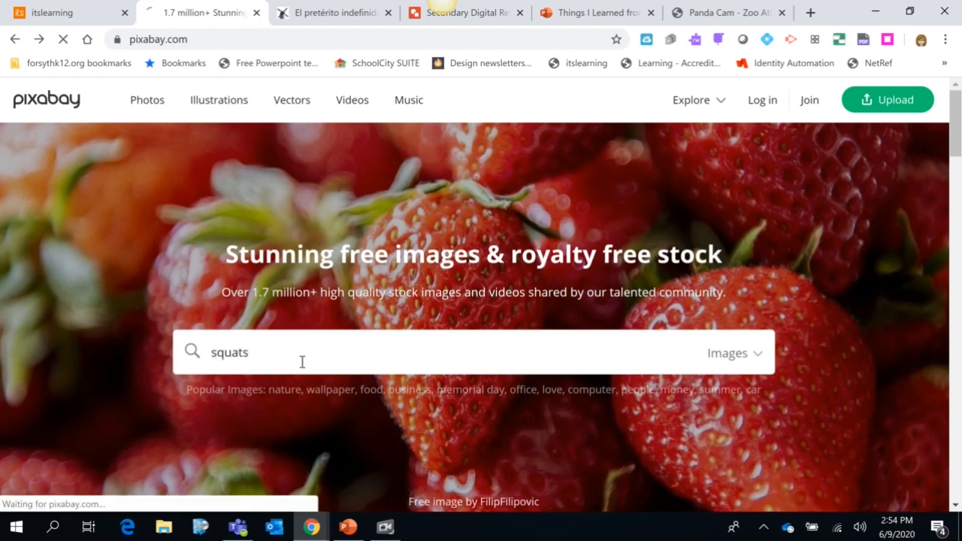
scroll(501, 346, "down", 3)
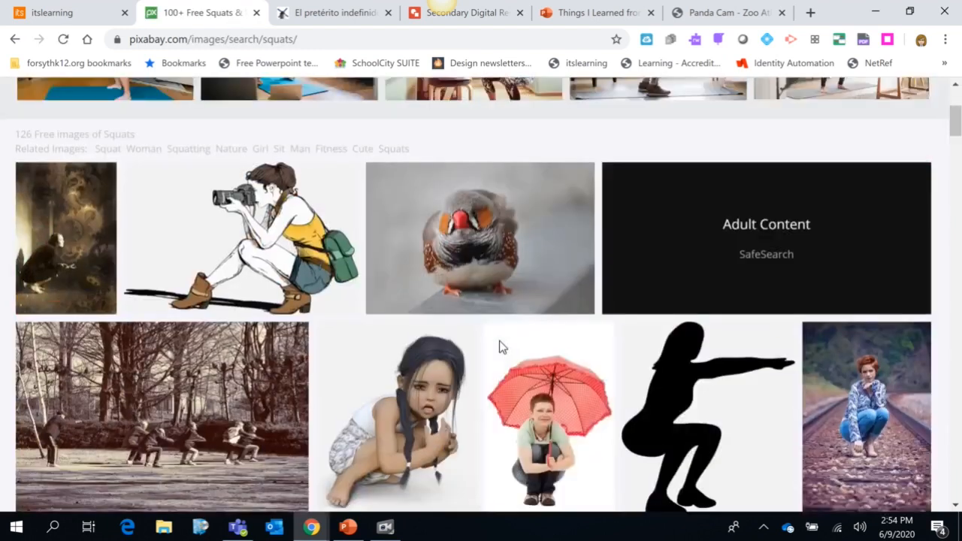
scroll(504, 346, "down", 10)
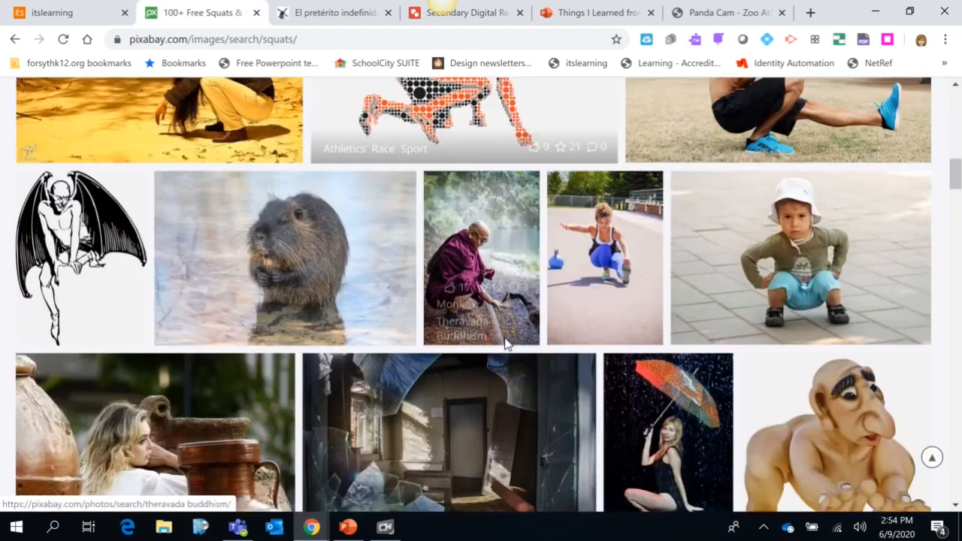
left_click(811, 277)
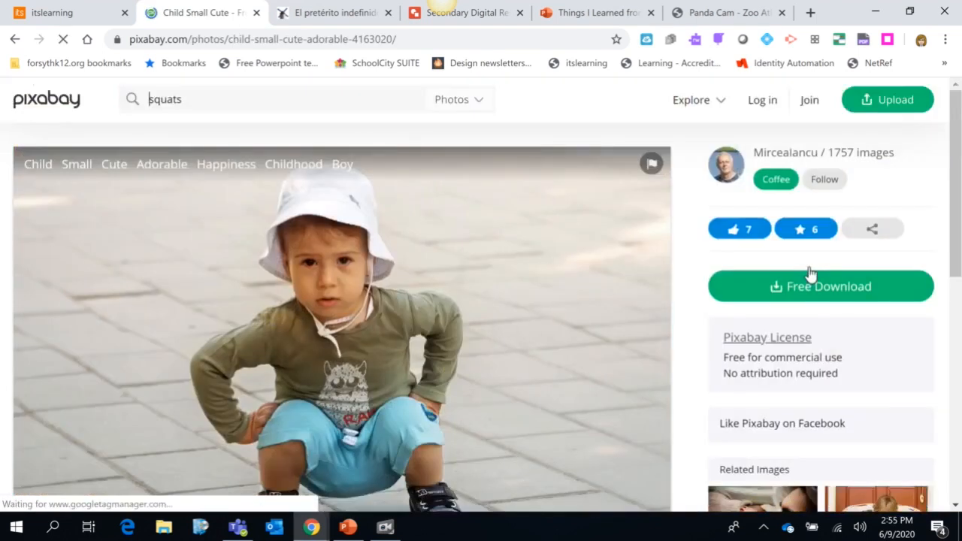
- Request a download of the child photo as a 1920×1280 JPG and complete the robot check
left_click(798, 407)
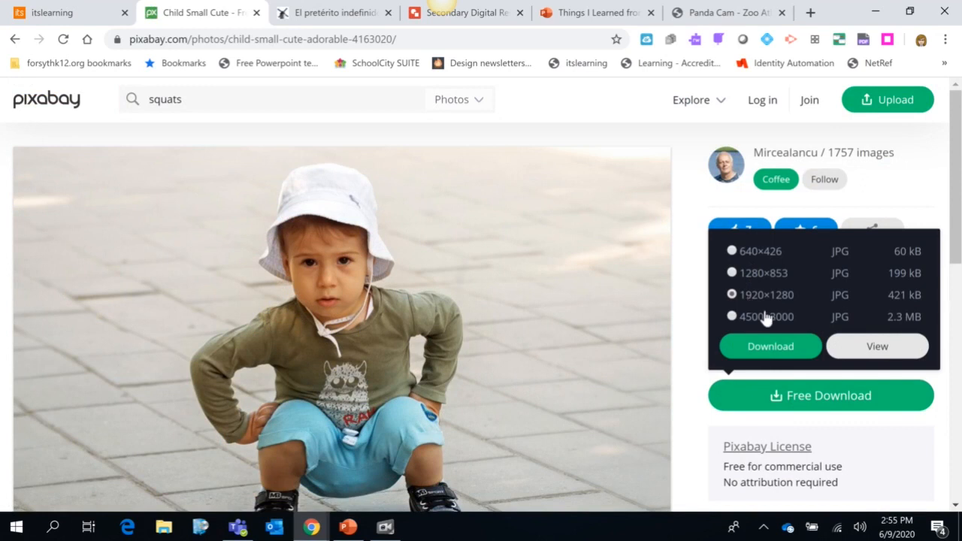
left_click(775, 351)
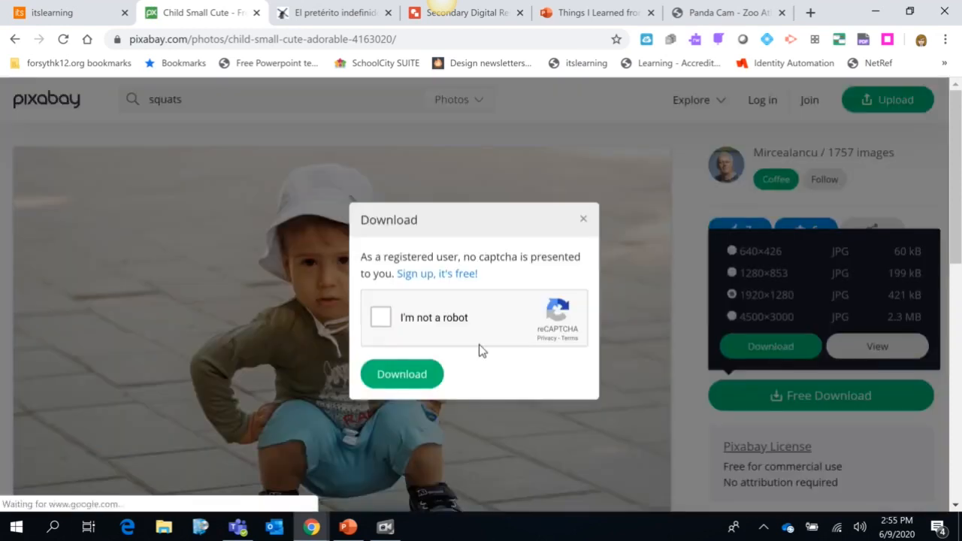
left_click(382, 318)
left_click(427, 376)
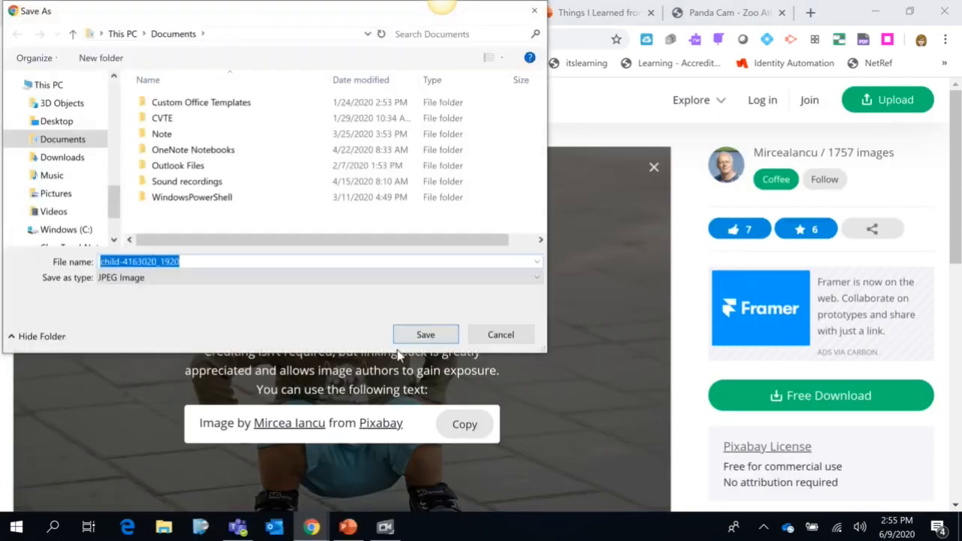
- Save the photo as child-4163020_1920 in the OneDrive Pic folder
left_click_drag(115, 216, 114, 94)
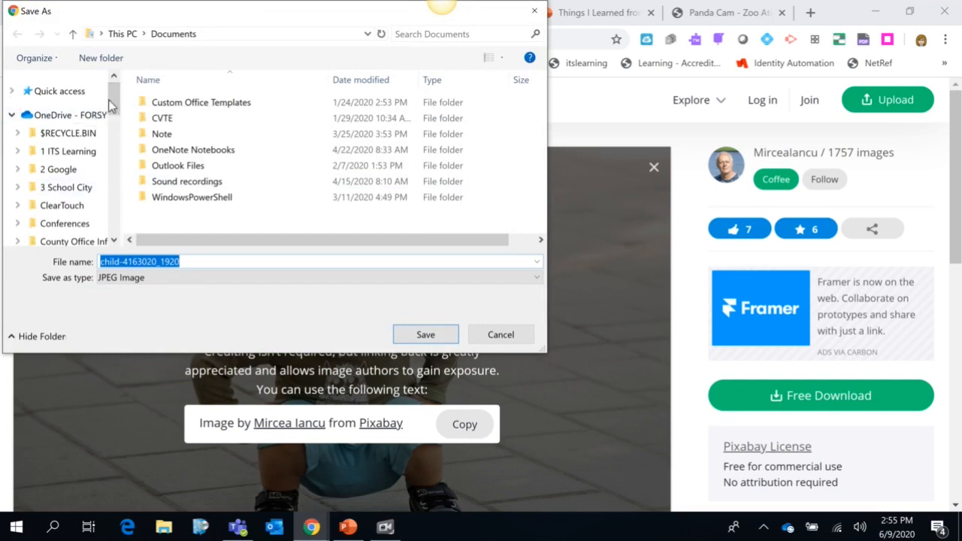
left_click_drag(115, 109, 114, 173)
left_click(73, 188)
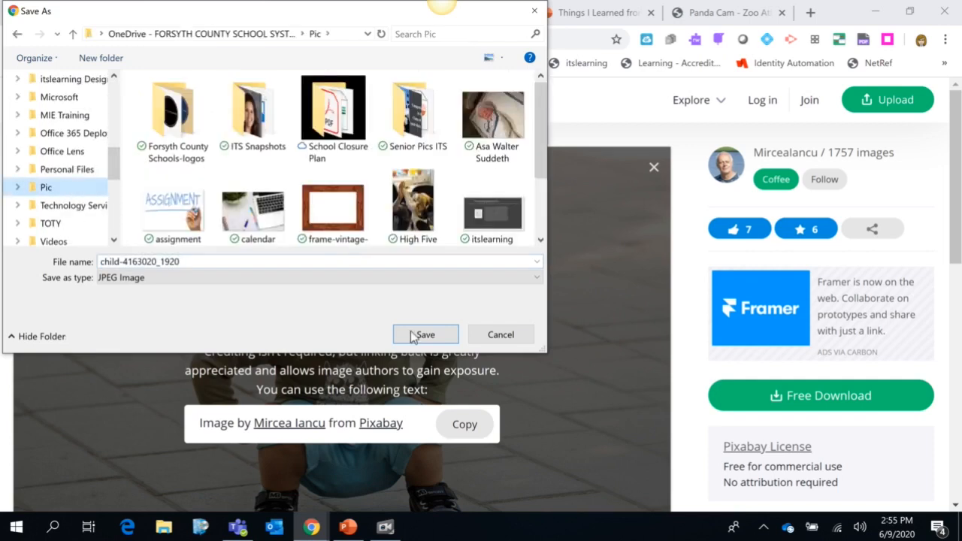
left_click(422, 334)
- Return to the itslearning block editor and open image insertion below the line "We all do this, including the smallest of us."
left_click(65, 13)
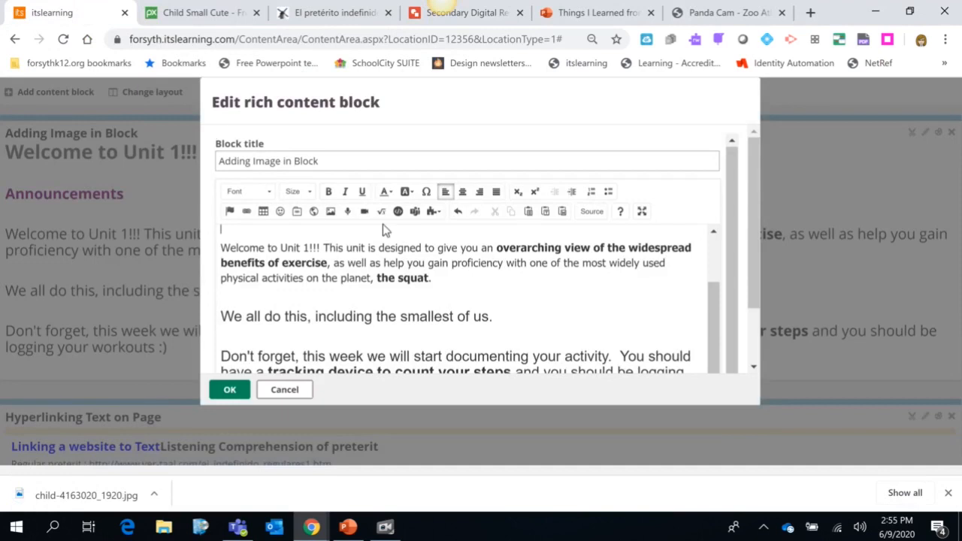
scroll(410, 331, "down", 4)
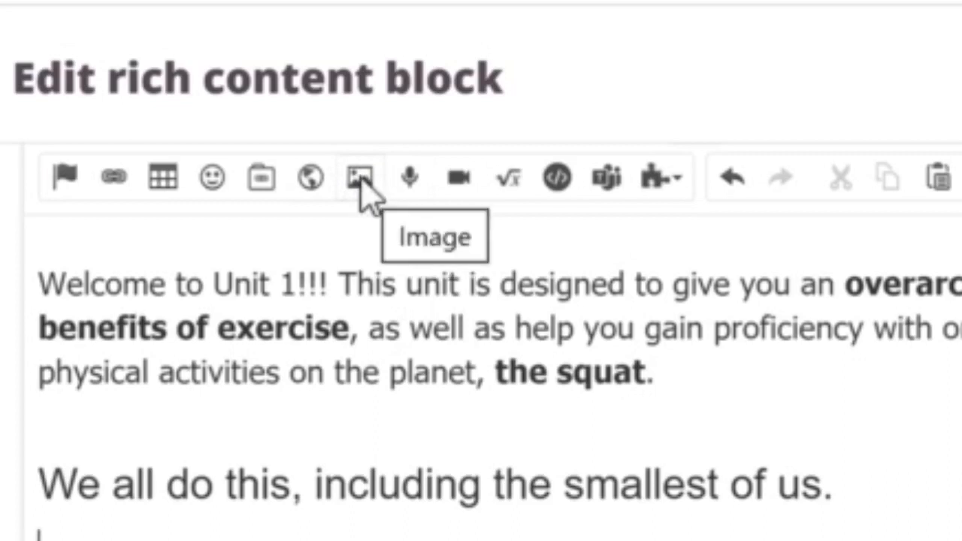
left_click(360, 178)
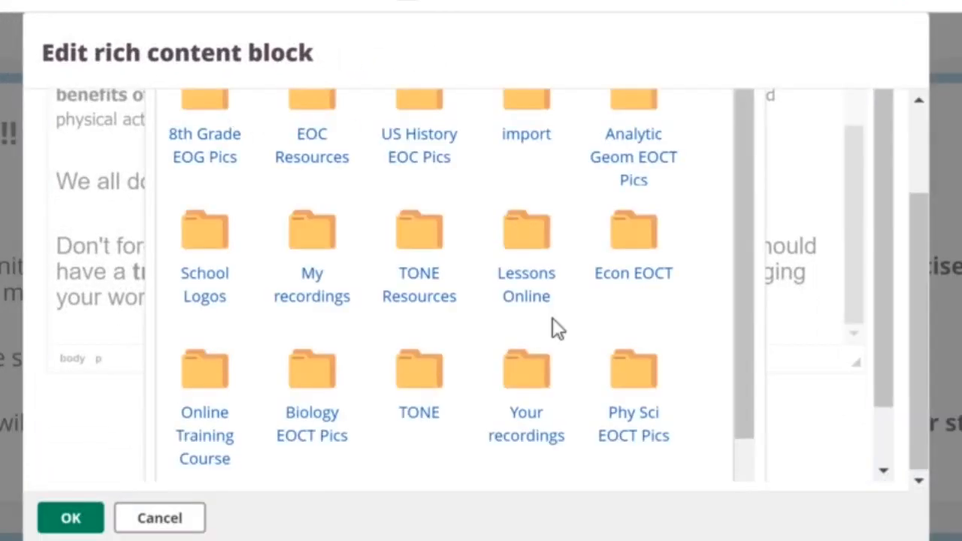
scroll(559, 324, "up", 5)
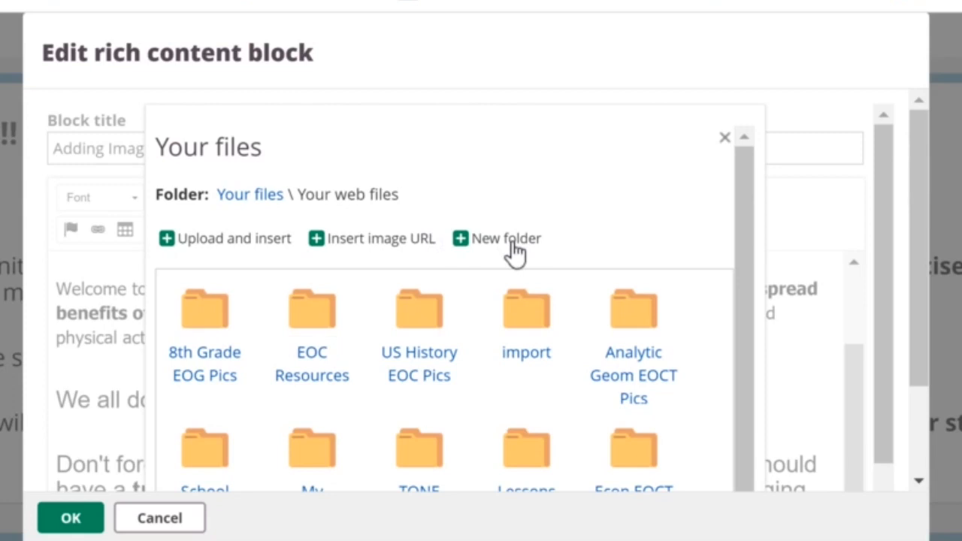
- Choose child-4163020_1920 from the OneDrive Pic folder as the image to upload and insert
left_click(250, 254)
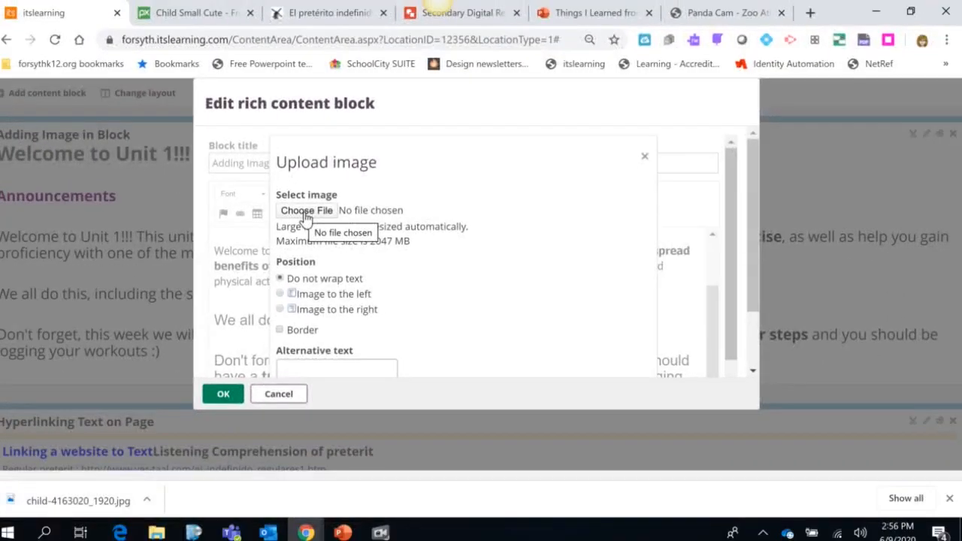
left_click(292, 216)
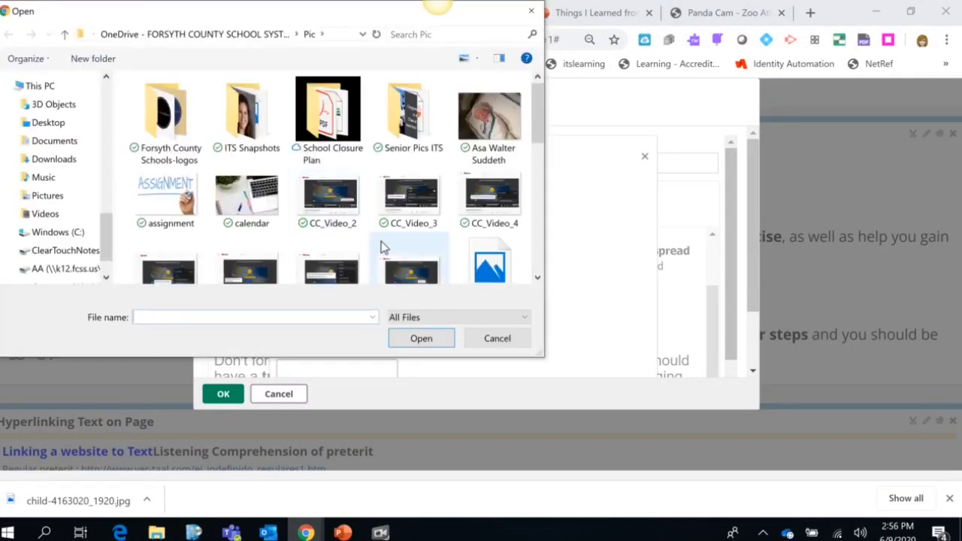
scroll(343, 210, "down", 3)
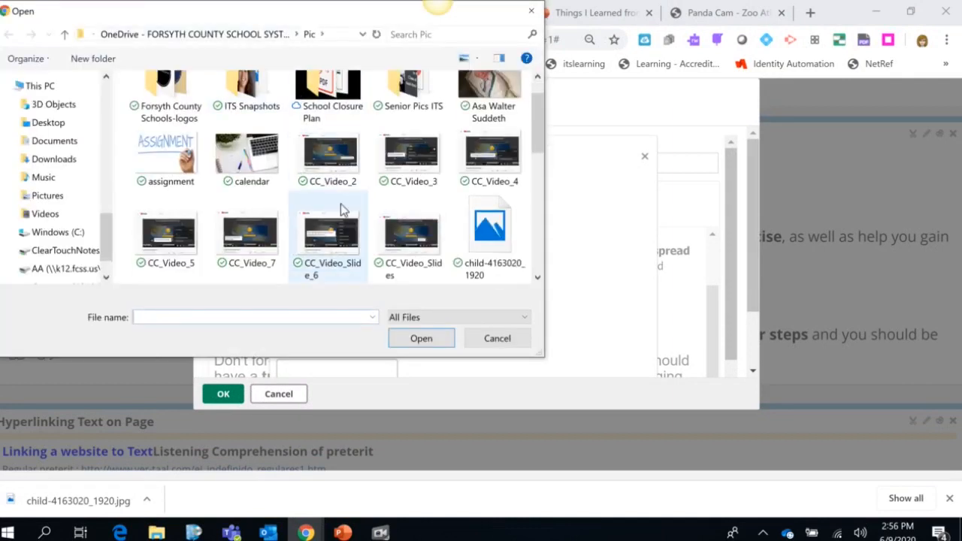
left_click(489, 101)
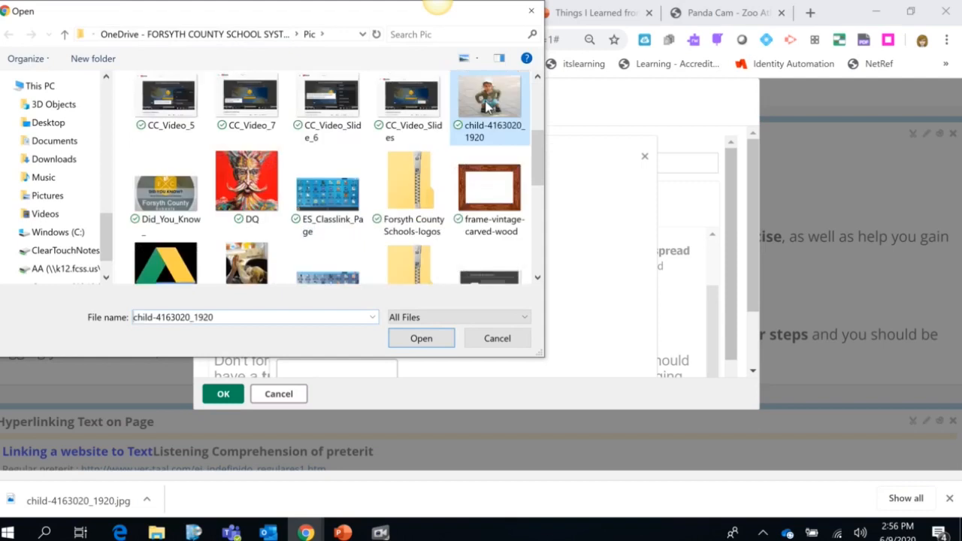
left_click(421, 339)
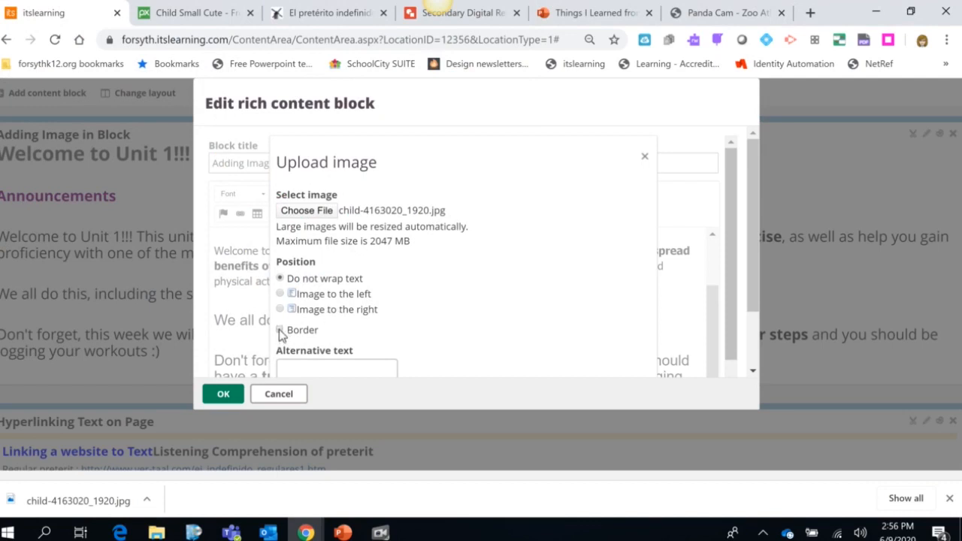
- Give the image the alternative text "Boy Squatting" and upload it into the block without text wrapping
scroll(393, 338, "down", 1)
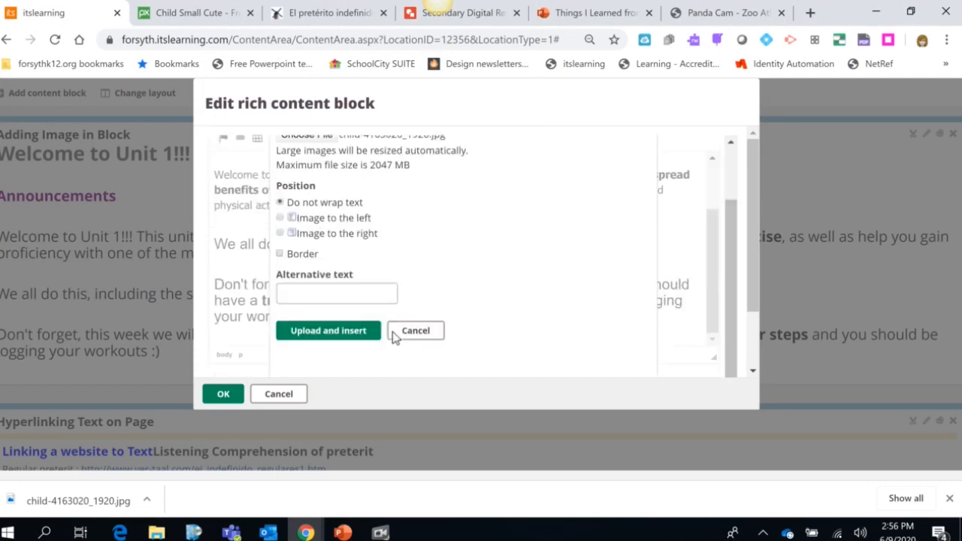
right_click(354, 300)
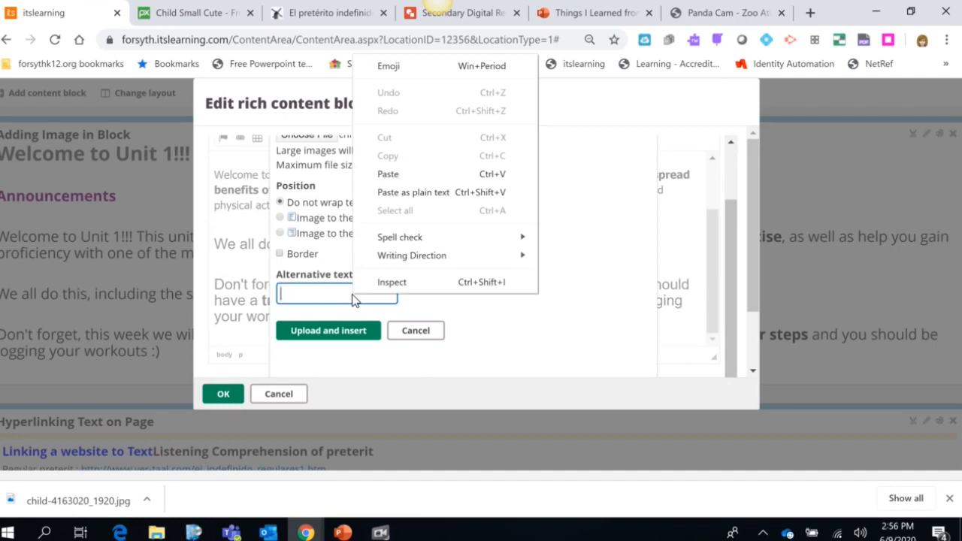
left_click(357, 299)
type("Bo")
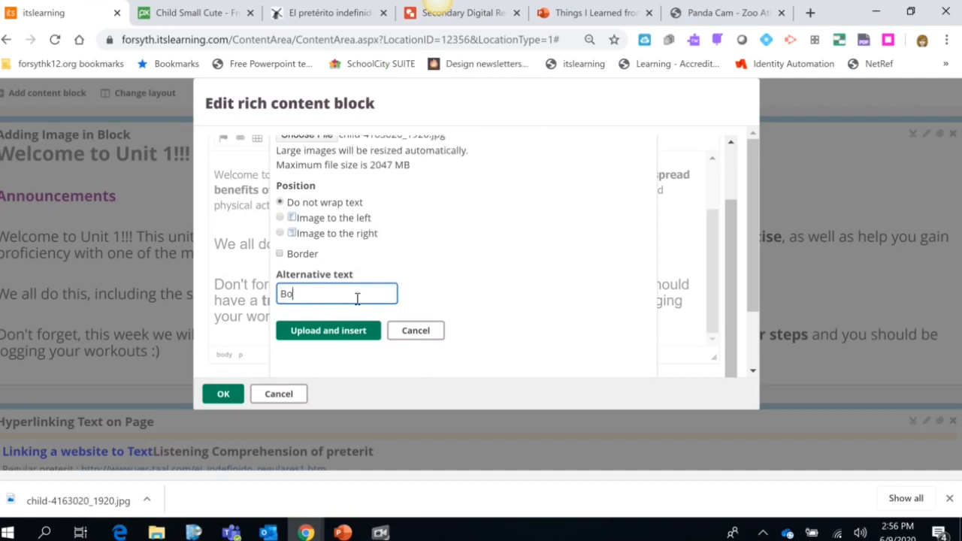
type("y Squatting")
scroll(513, 240, "down", 1)
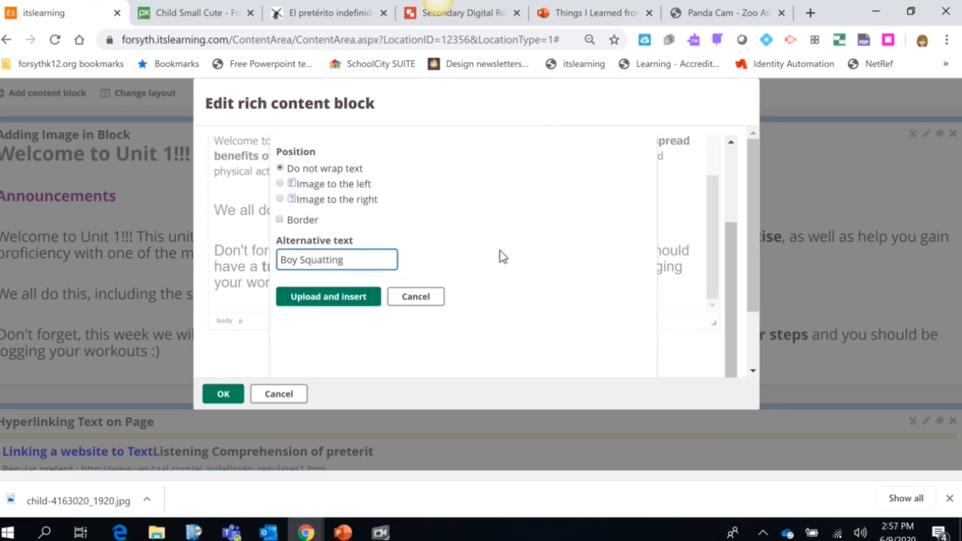
left_click(351, 302)
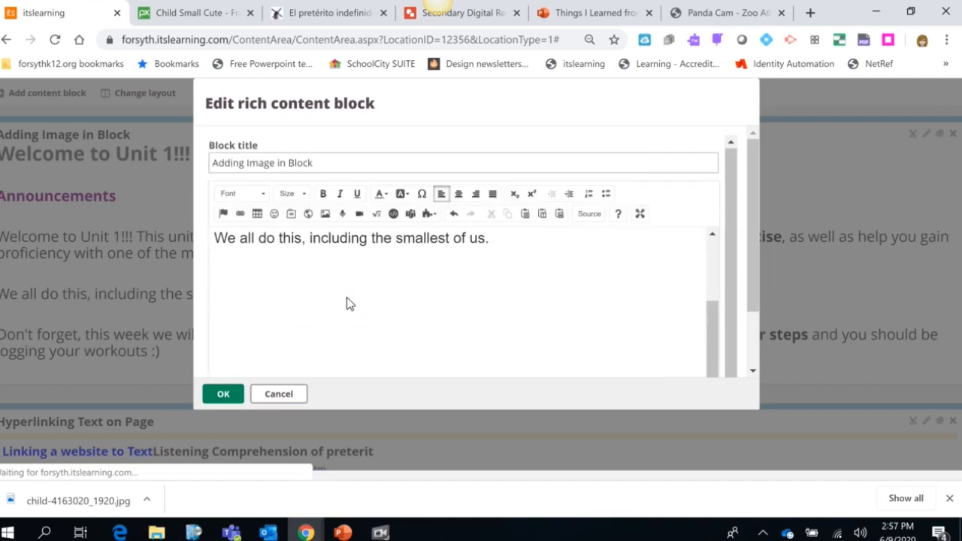
- Indent the squatting child image one level, make it slightly smaller, and save the content block
scroll(362, 297, "down", 2)
scroll(363, 299, "up", 4)
scroll(364, 300, "up", 1)
scroll(364, 299, "down", 4)
left_click(364, 298)
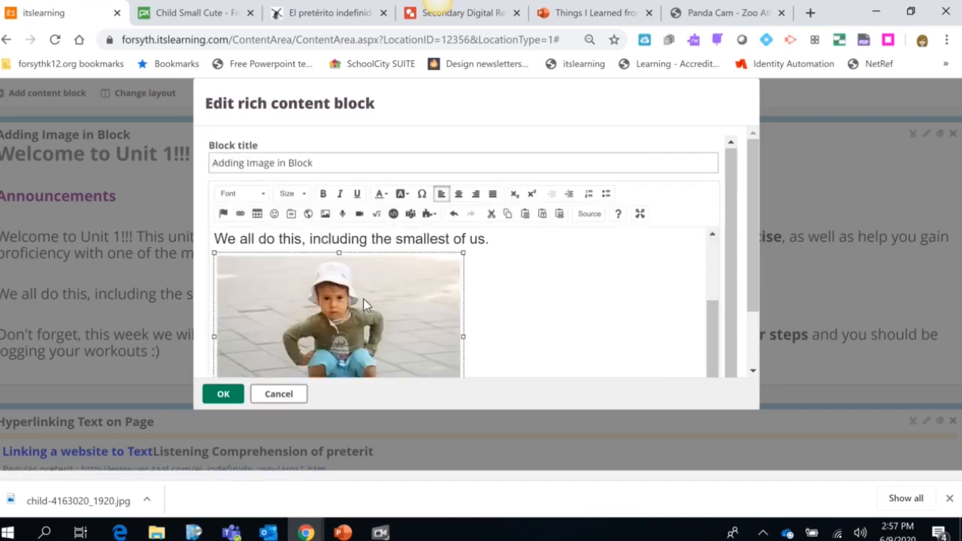
left_click(570, 197)
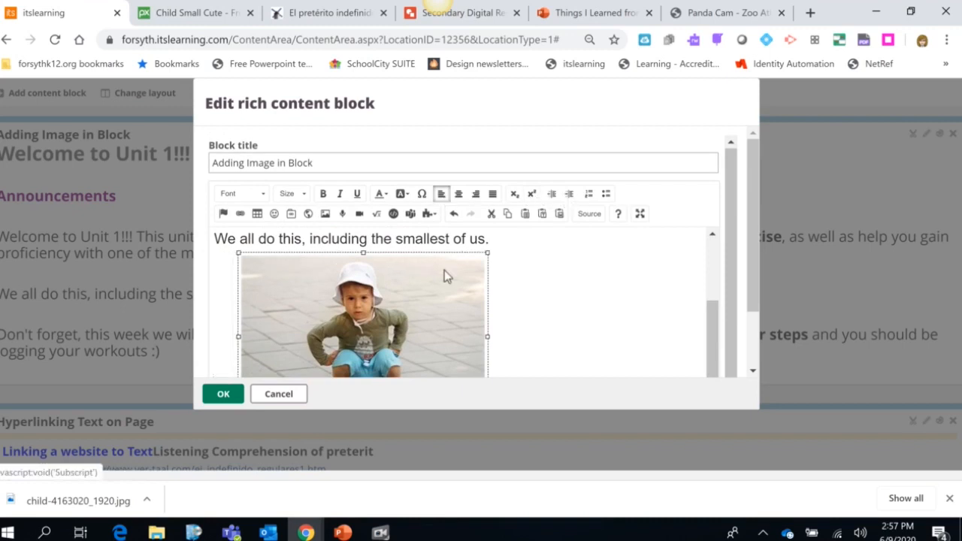
left_click_drag(491, 254, 471, 275)
scroll(509, 287, "down", 3)
left_click(226, 396)
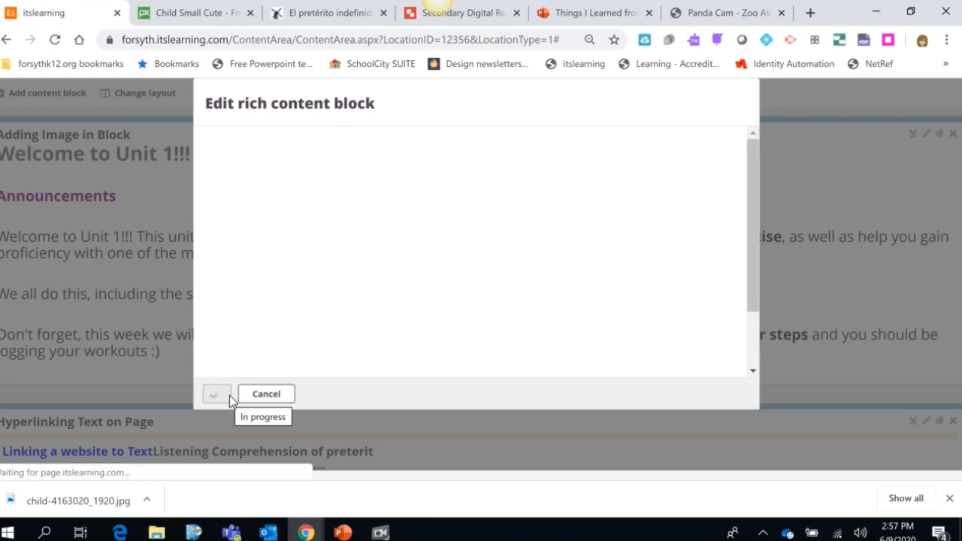
- Open the "Hyperlinking Text on Page" block for editing and copy the ver-taal.com address after "Irregular preterit:"
scroll(434, 350, "down", 2)
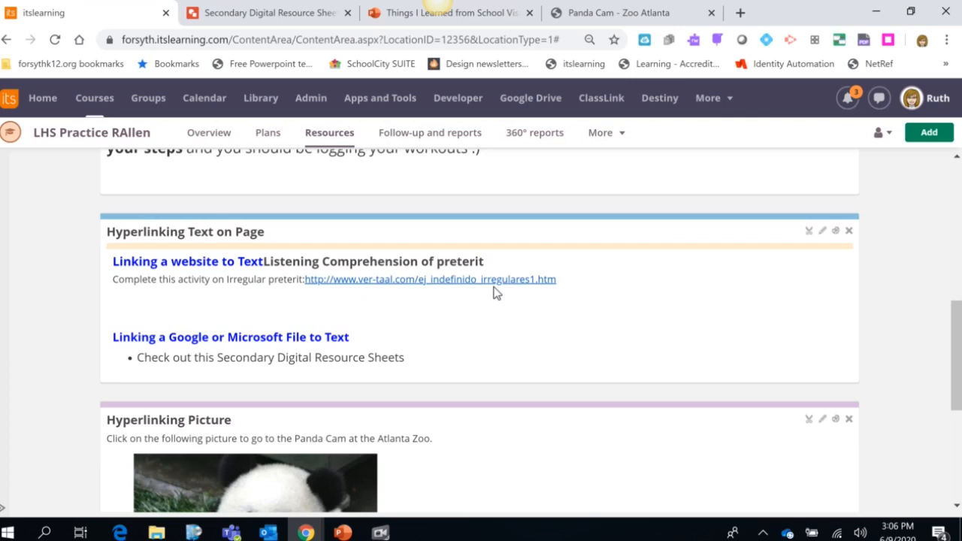
left_click(824, 232)
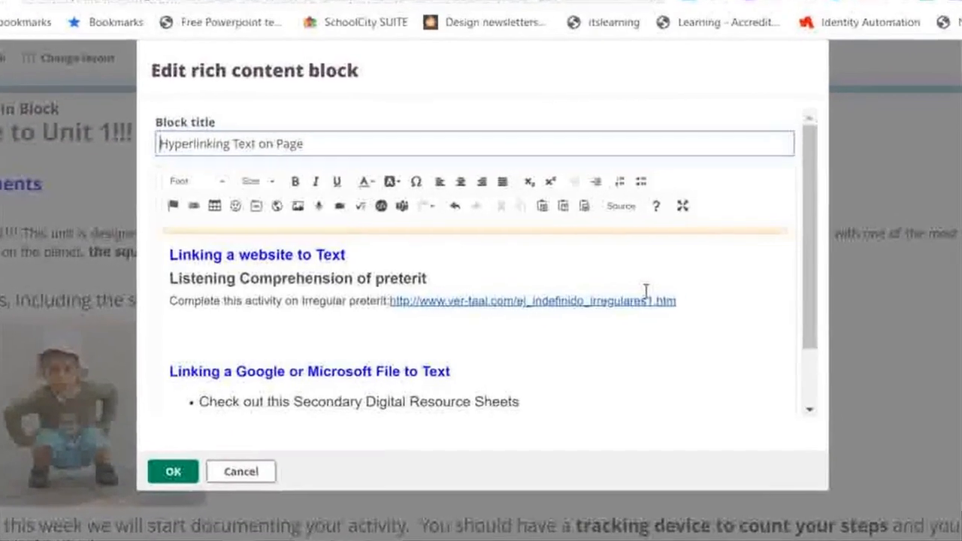
left_click(397, 310)
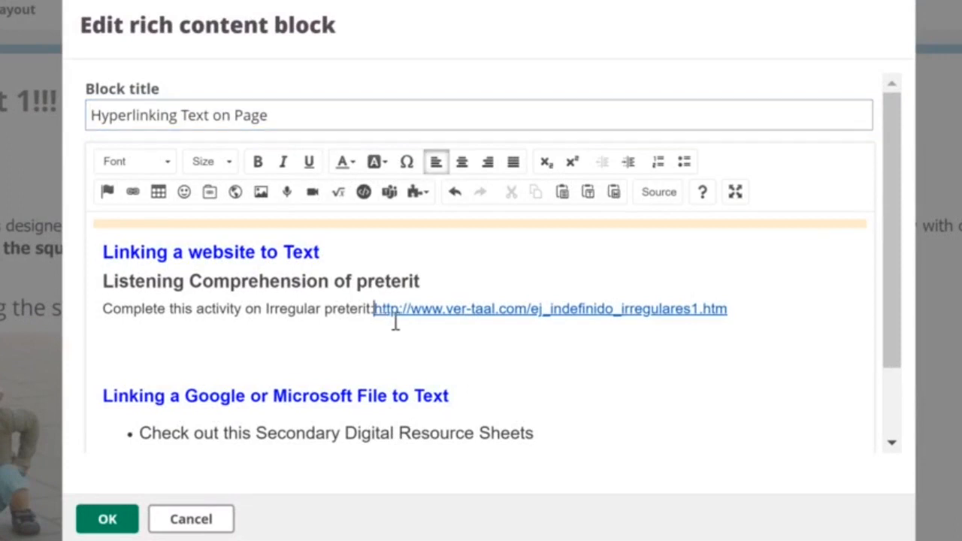
left_click_drag(396, 322, 732, 316)
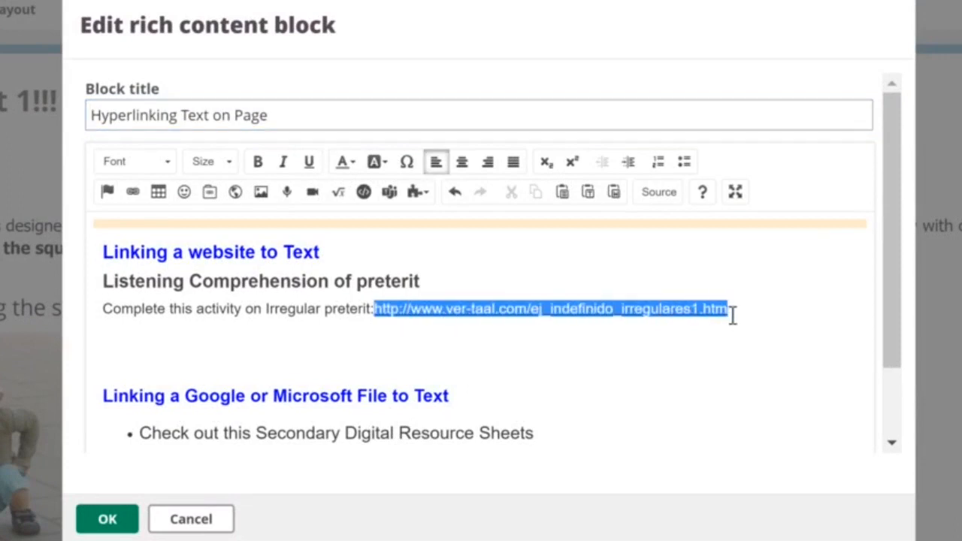
right_click(733, 315)
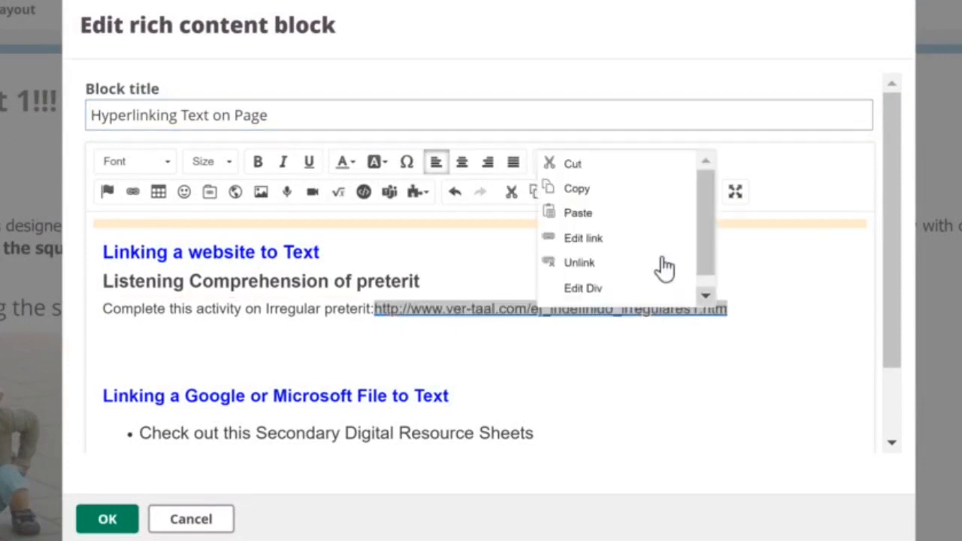
left_click(630, 201)
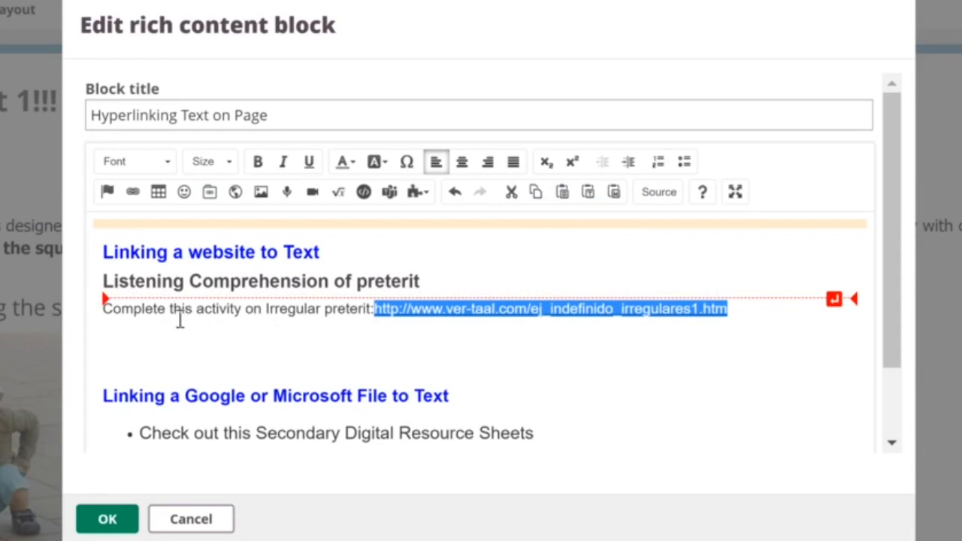
left_click_drag(178, 319, 378, 318)
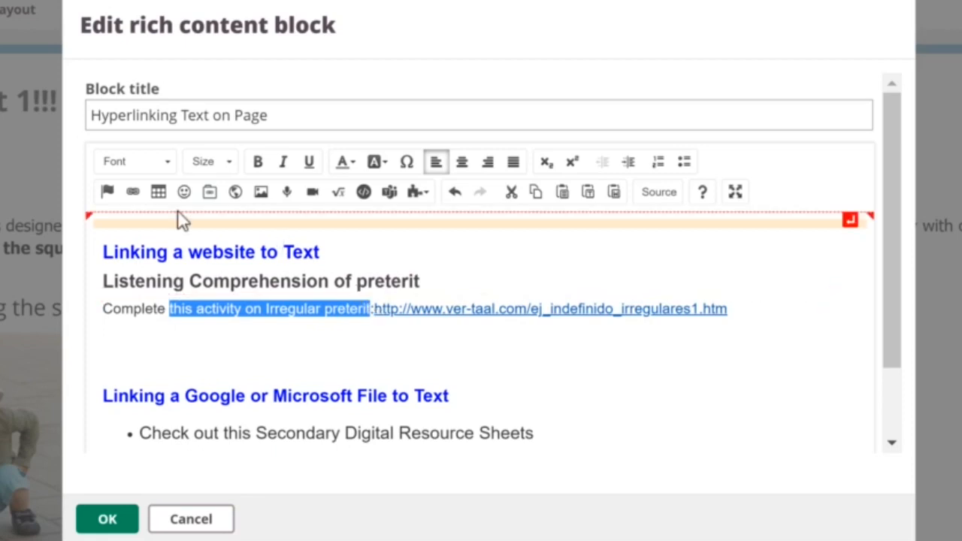
left_click(133, 193)
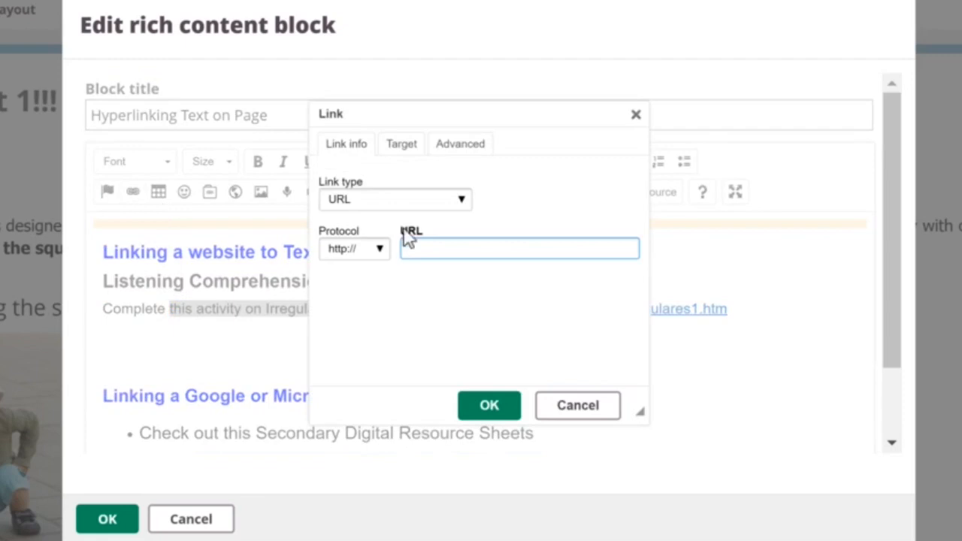
key("ctrl+v")
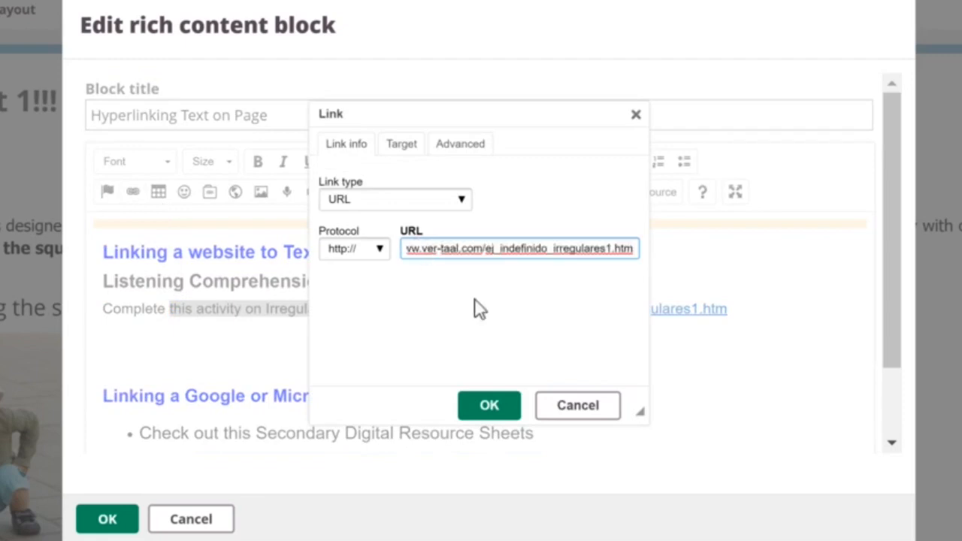
left_click(497, 409)
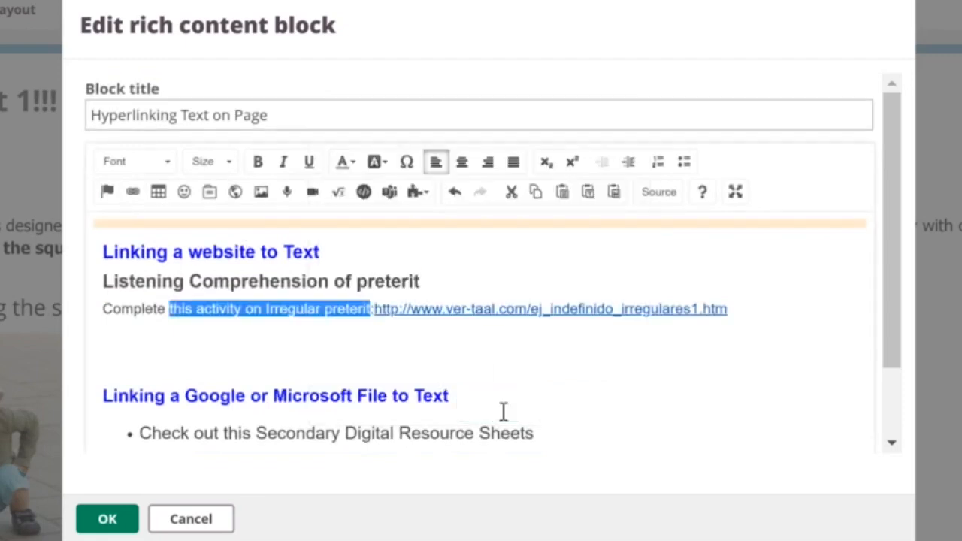
- Delete the written-out web address after the linked text and replace the colon with a period
left_click(428, 352)
left_click_drag(376, 317, 788, 308)
key("BackSpace")
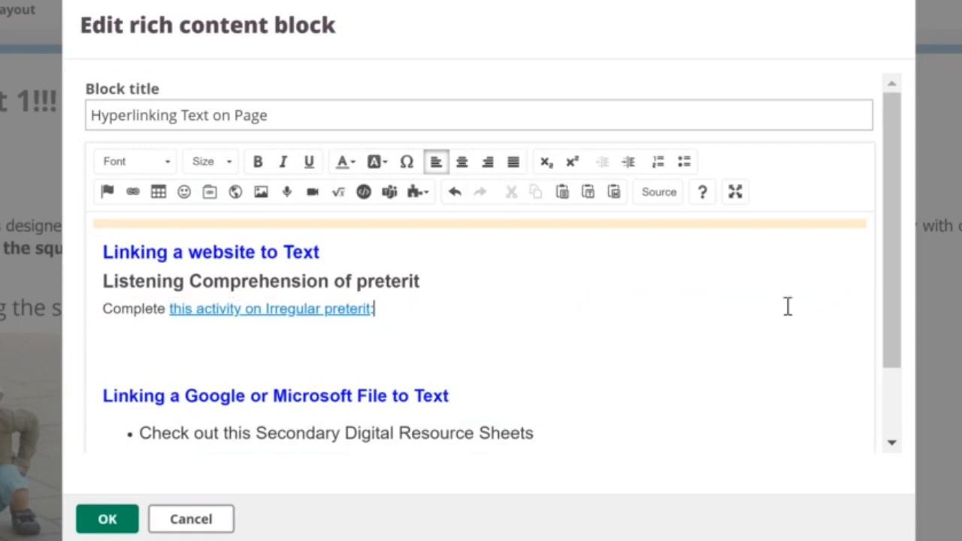
key("Return")
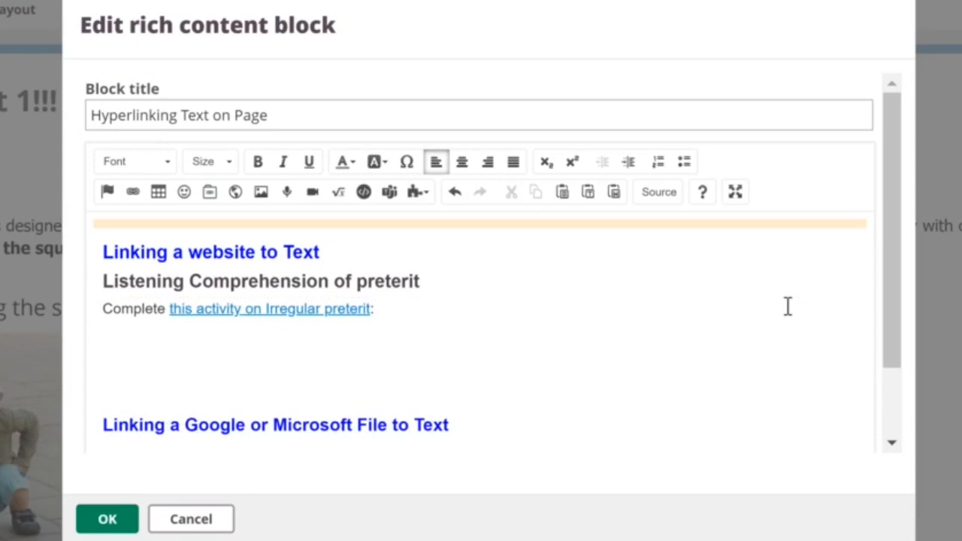
key("BackSpace")
key("BackSpace")
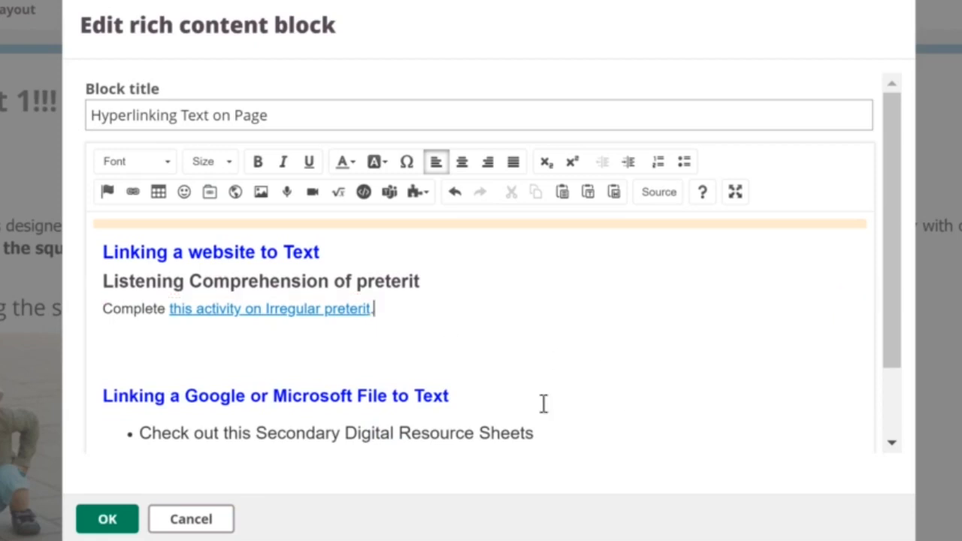
- Switch to the Secondary Digital Resource Sheets file in Google Drawings, open its sharing settings, and dismiss the sharing restrictions tip
scroll(543, 404, "down", 1)
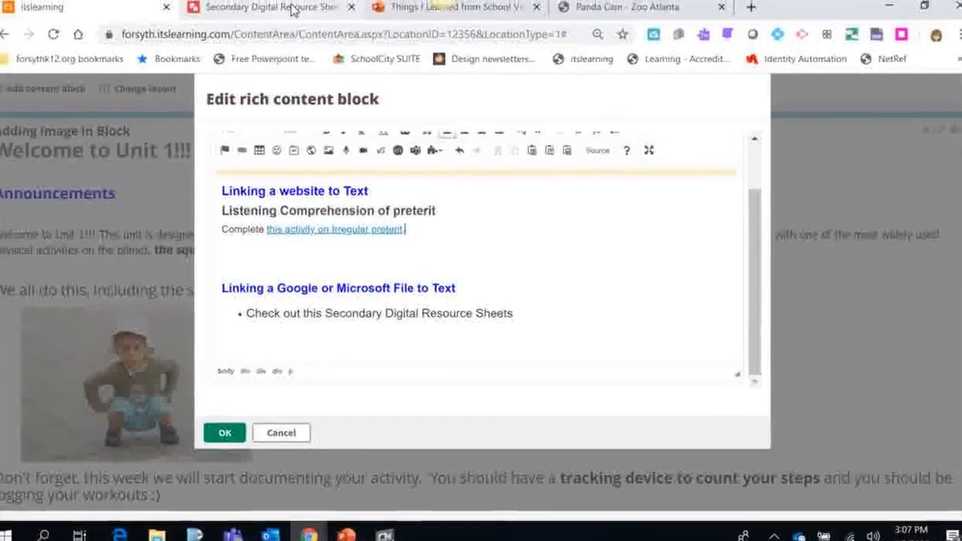
left_click(250, 0)
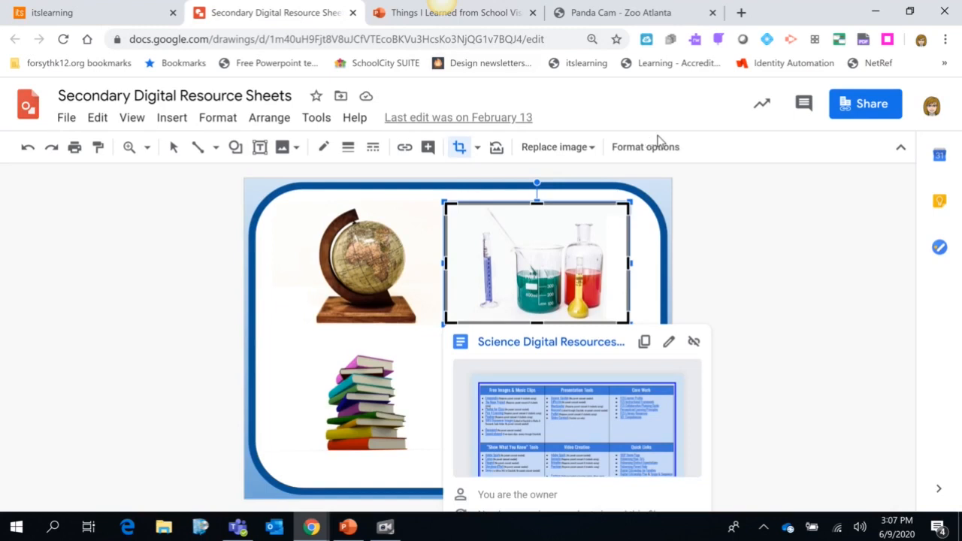
left_click(870, 112)
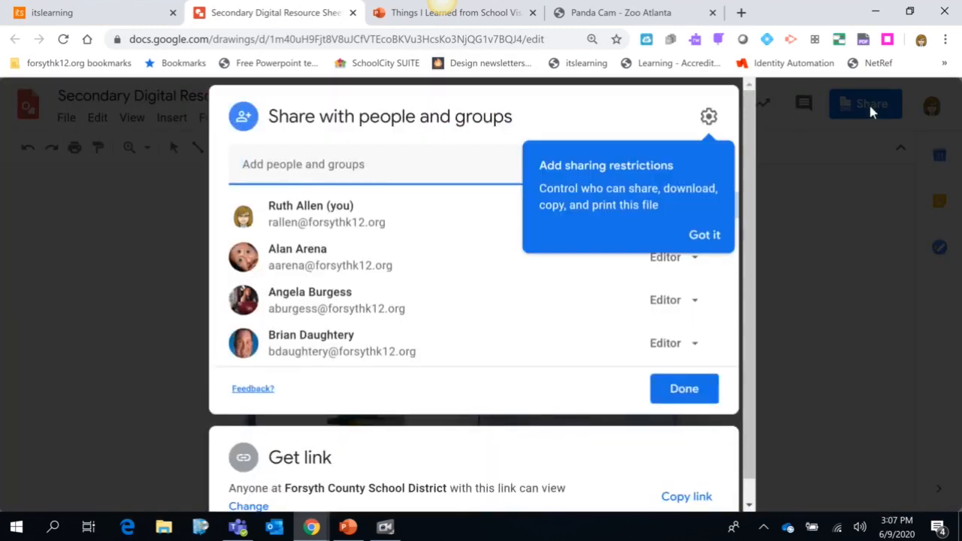
left_click(715, 237)
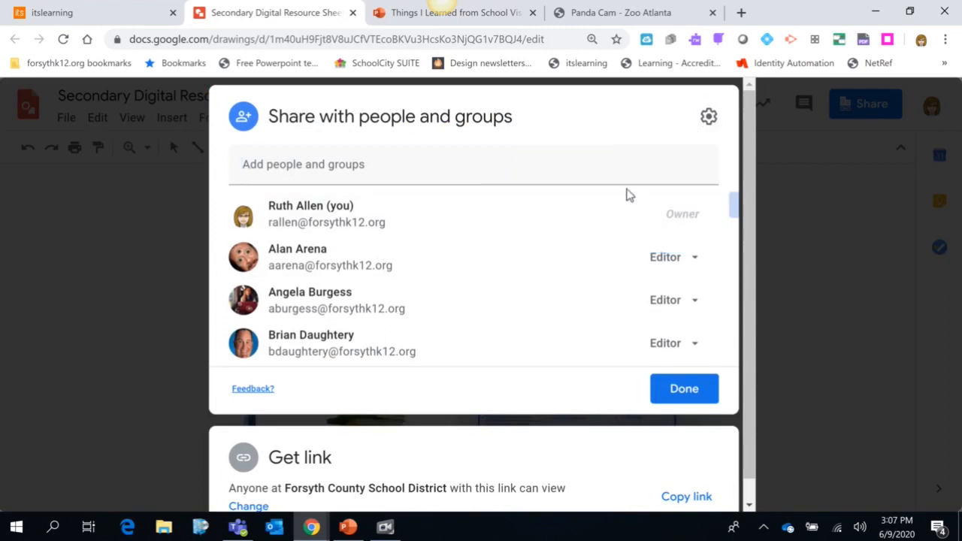
scroll(630, 195, "down", 5)
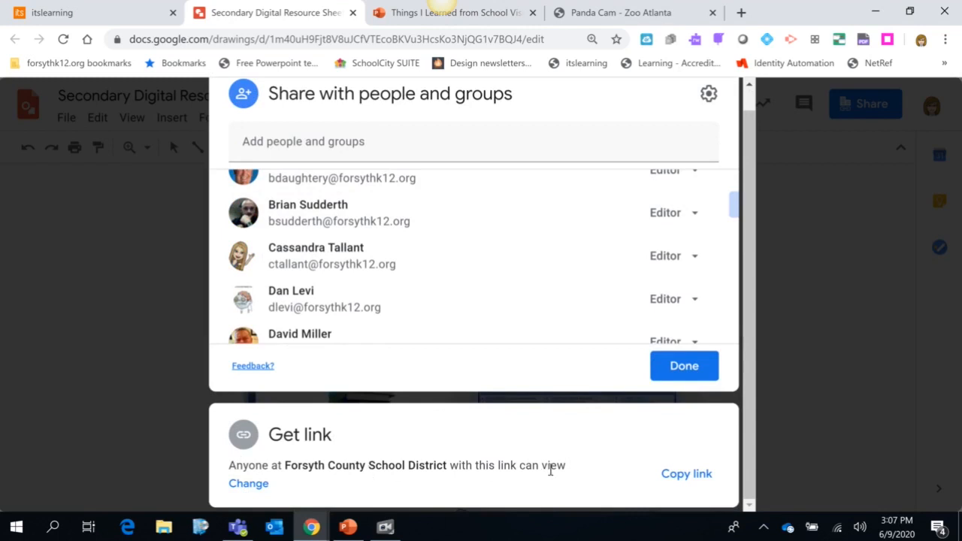
- Set the Secondary Digital Resource Sheets drawing's general link access to Anyone with the link, keeping the Viewer role
left_click(251, 485)
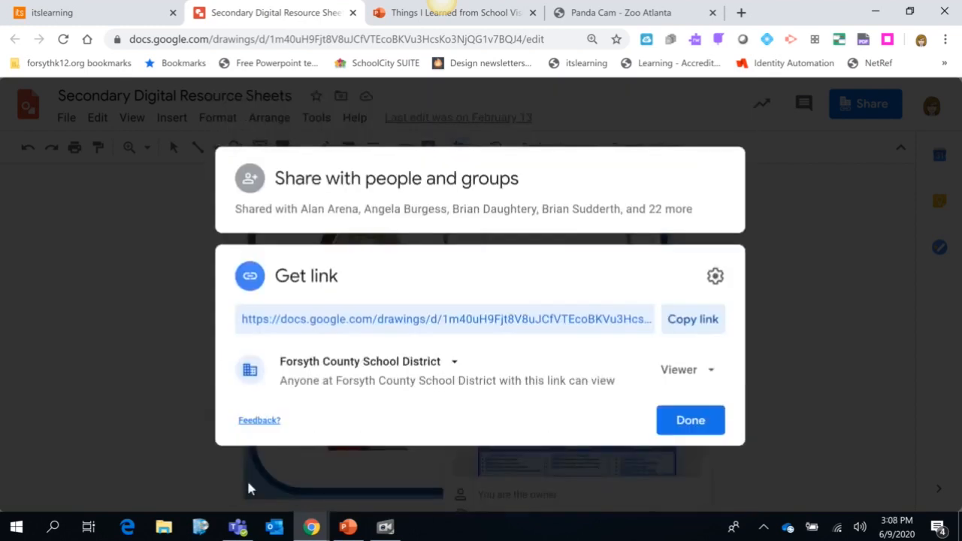
left_click(454, 363)
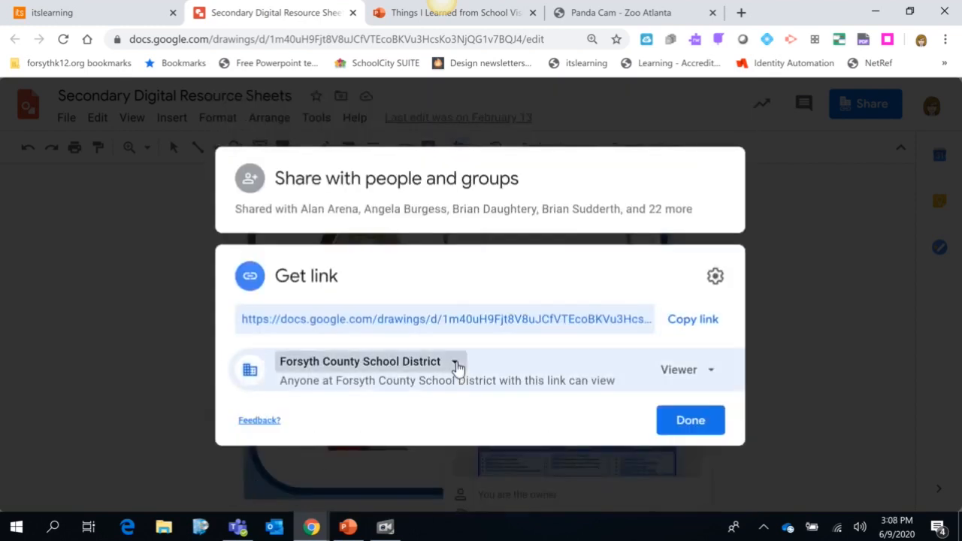
left_click(444, 331)
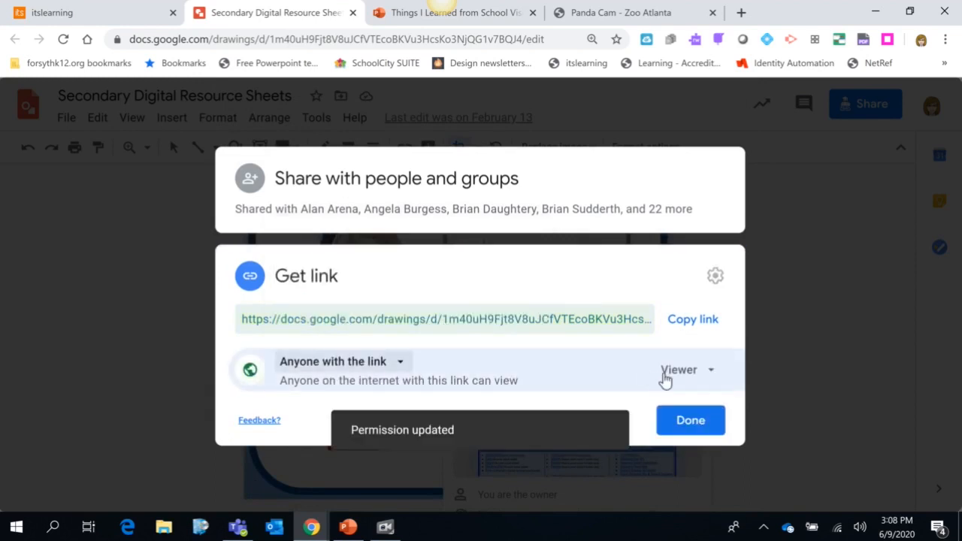
left_click(715, 376)
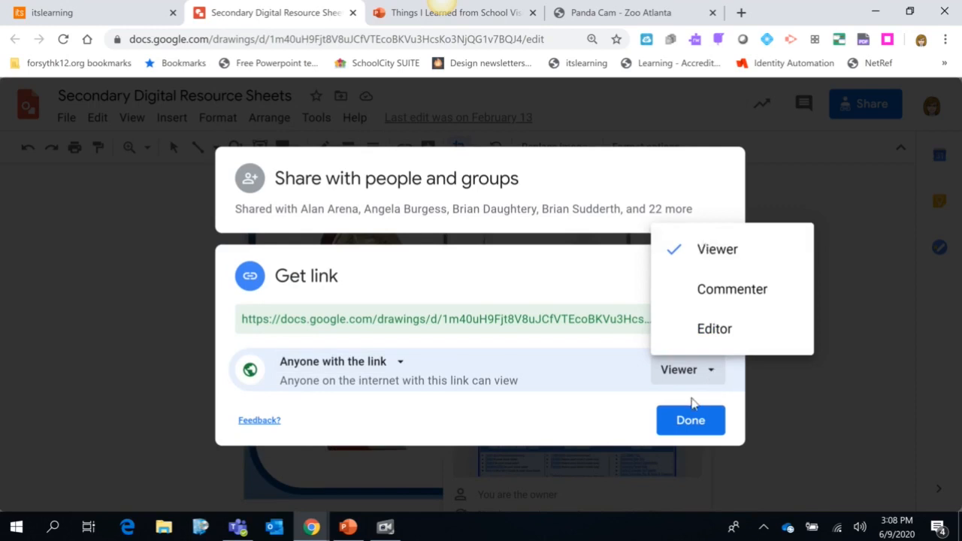
left_click(686, 432)
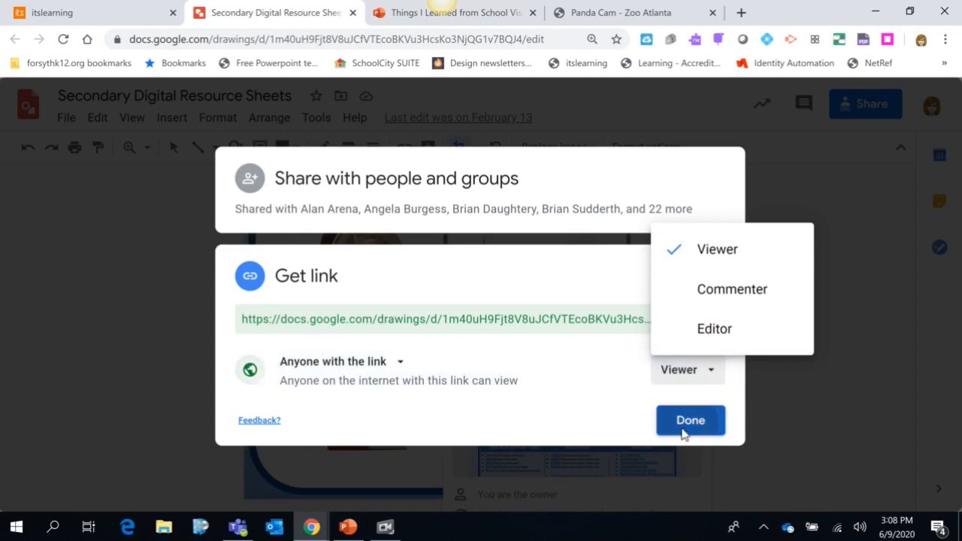
- Reopen the drawing's sharing settings and copy its share link
left_click(845, 105)
scroll(640, 482, "down", 1)
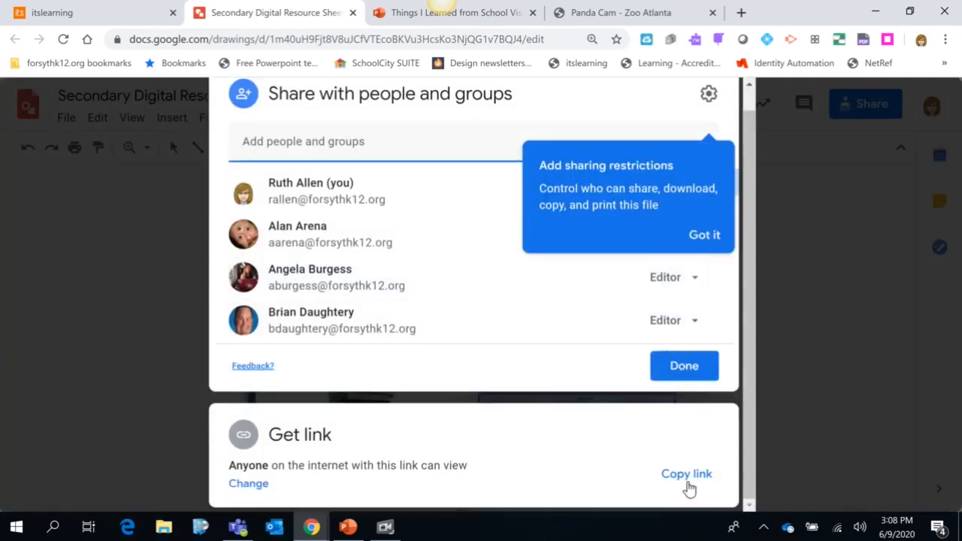
left_click(697, 477)
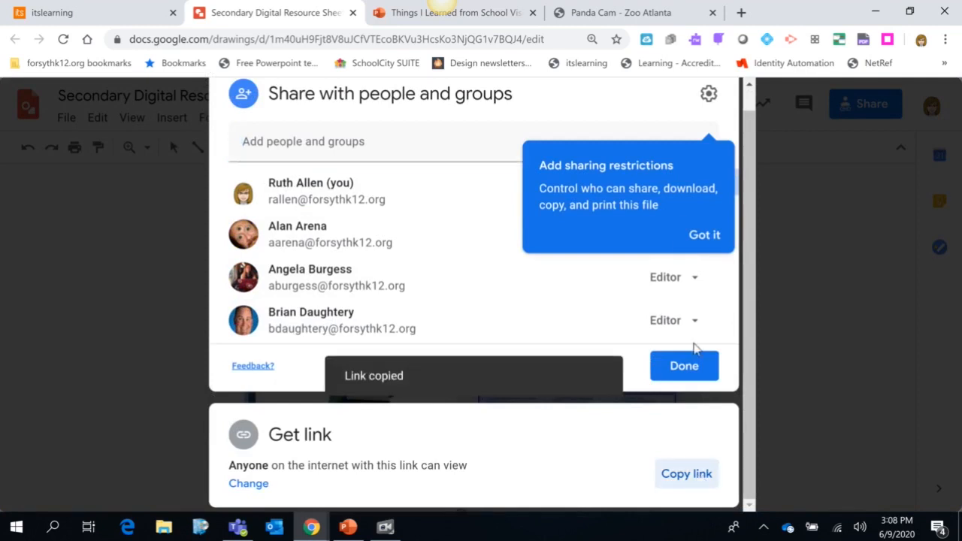
- Return to the itslearning block editor and link the words "Secondary Digital Resource Sheets" to the copied Google Drawings address
left_click(111, 17)
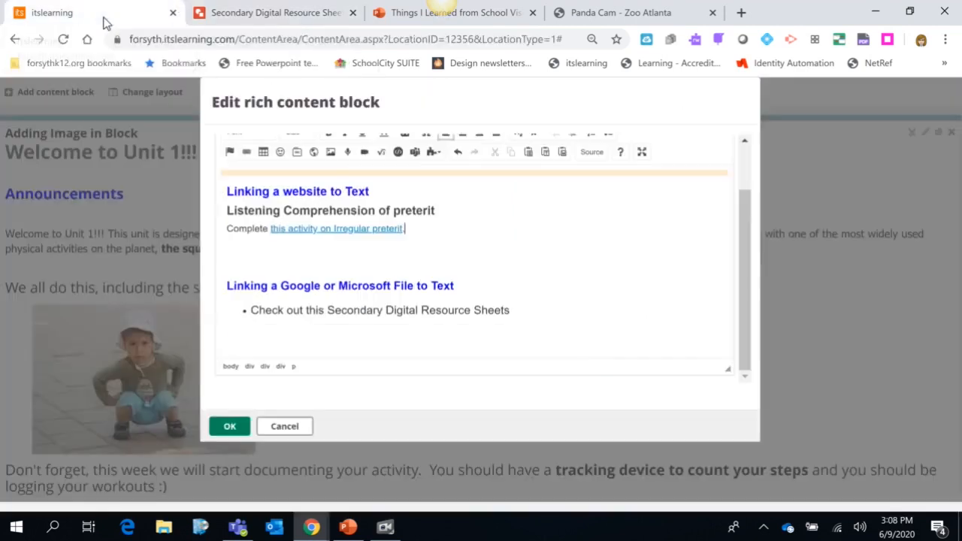
left_click_drag(329, 312, 511, 313)
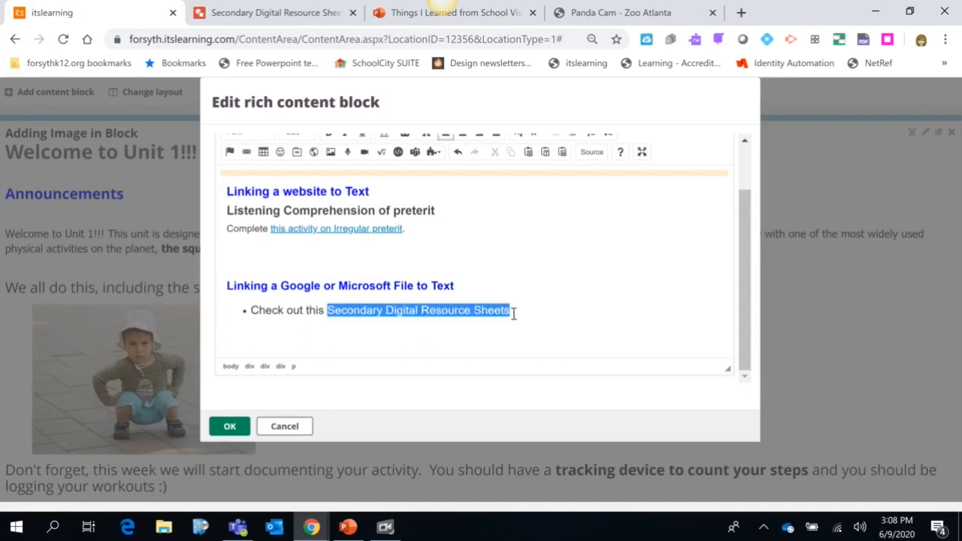
left_click(248, 154)
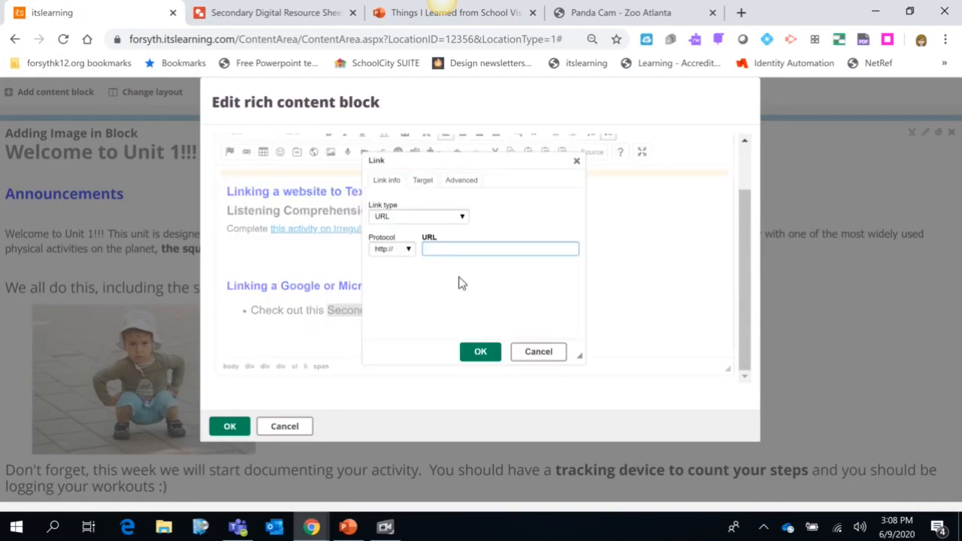
key("ctrl+v")
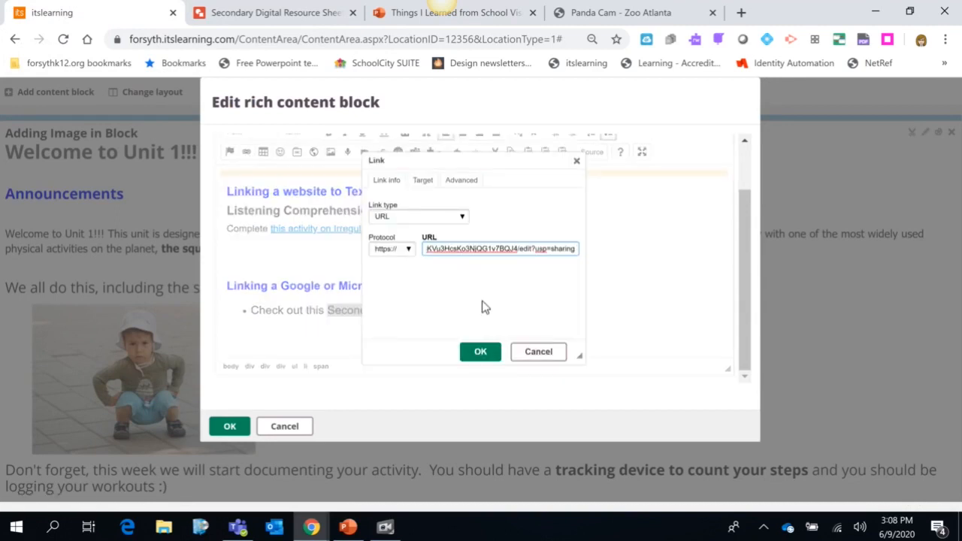
left_click(481, 352)
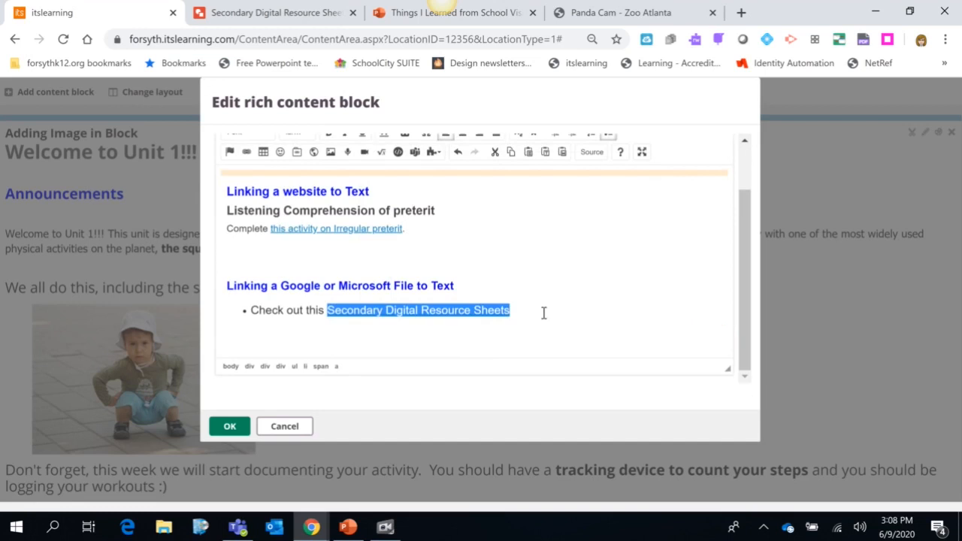
left_click(542, 314)
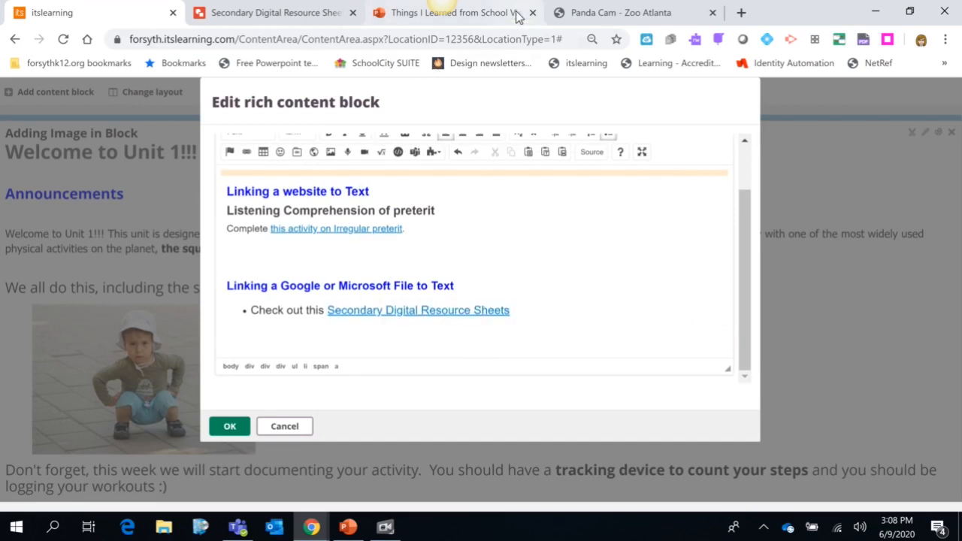
- Switch to the Things I Learned from School presentation in PowerPoint Online and review its sharing link's audience and editing settings
left_click(451, 13)
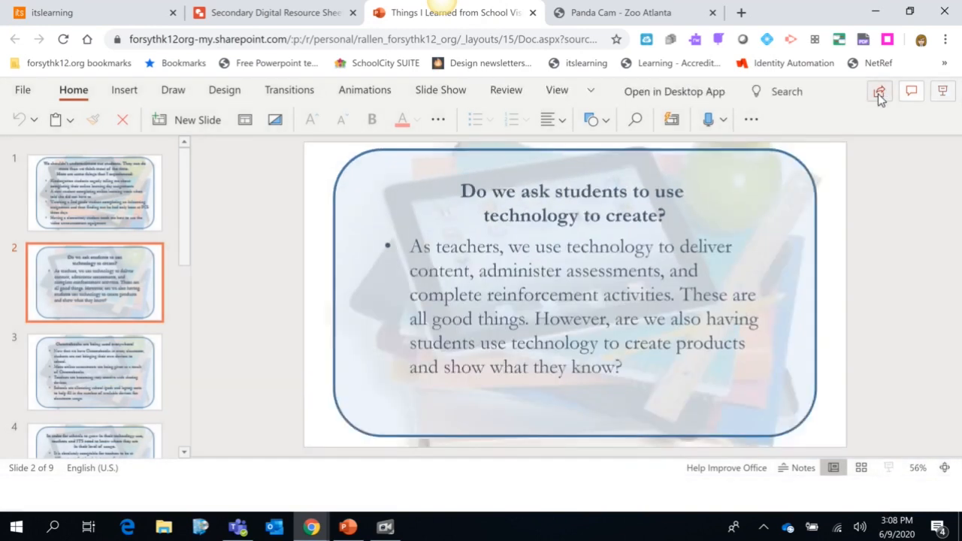
left_click(880, 93)
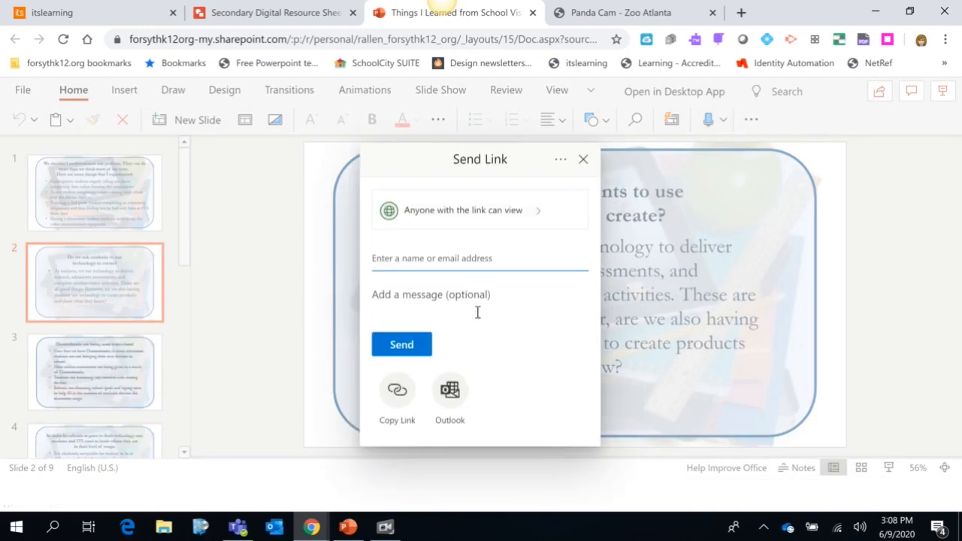
left_click(540, 215)
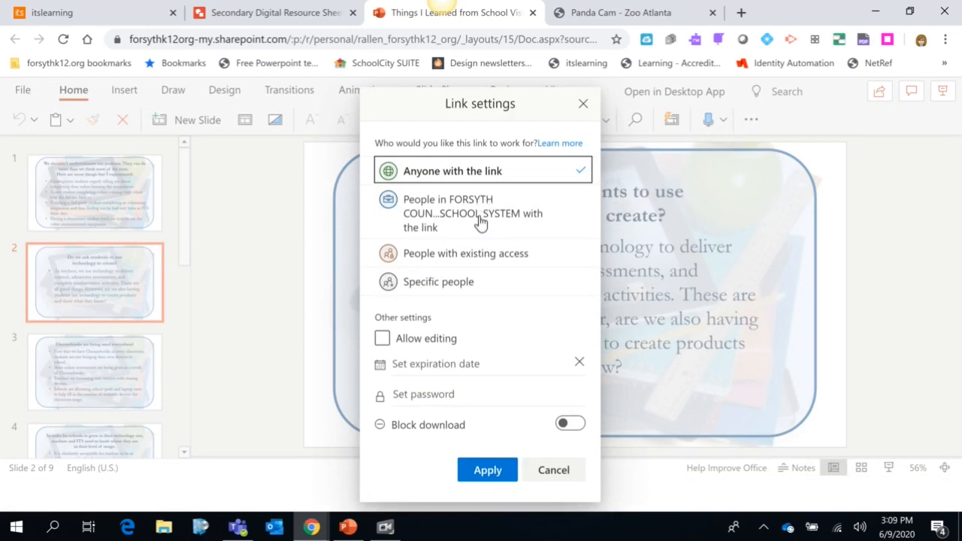
left_click(394, 340)
left_click(506, 471)
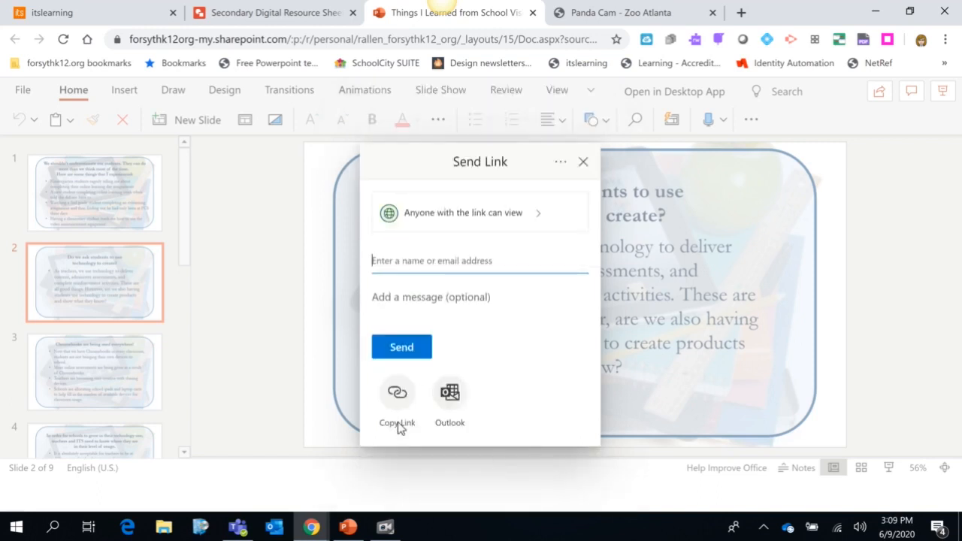
- Return to itslearning and save the edited "Hyperlinking Text on Page" block
left_click(141, 18)
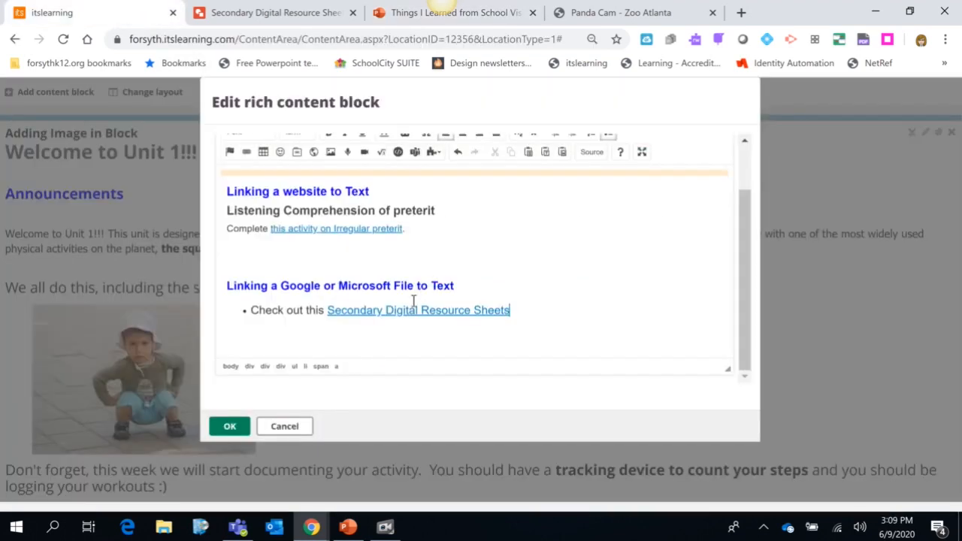
left_click(230, 427)
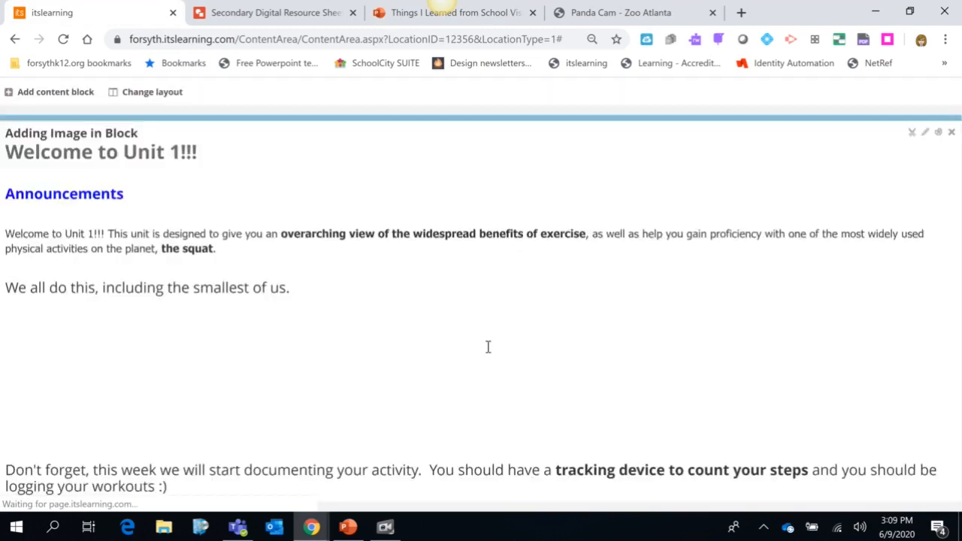
scroll(488, 346, "down", 4)
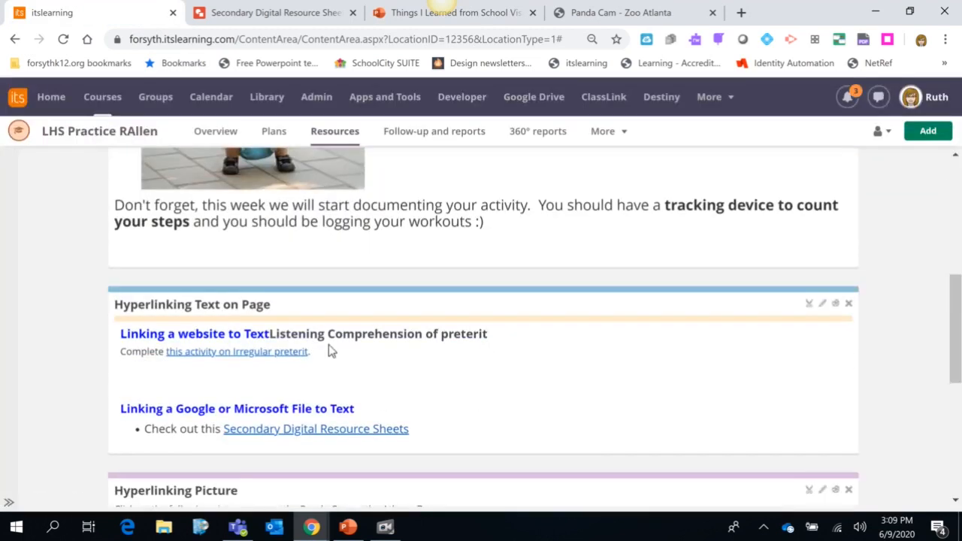
- Test the "this activity on Irregular preterit" and "Secondary Digital Resource Sheets" links in the saved block
left_click(290, 352)
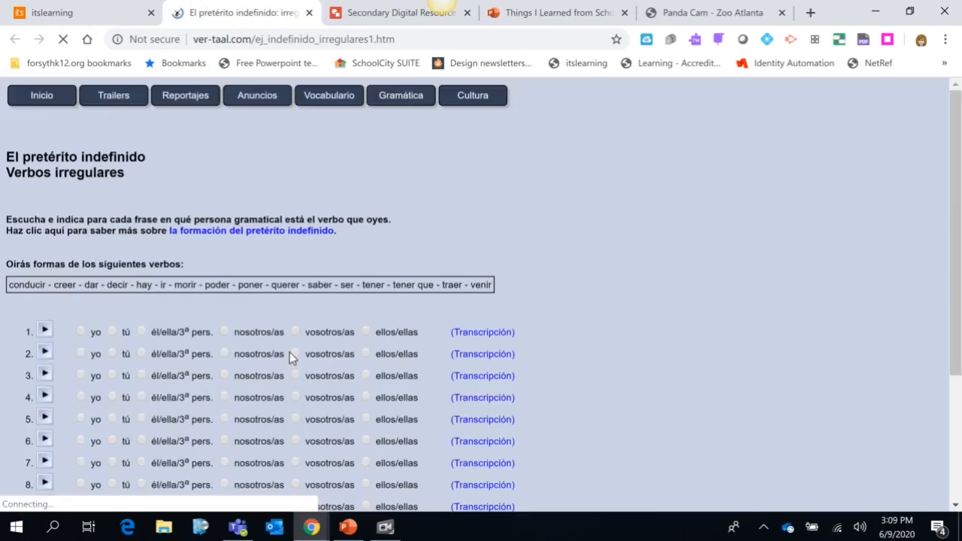
left_click(309, 13)
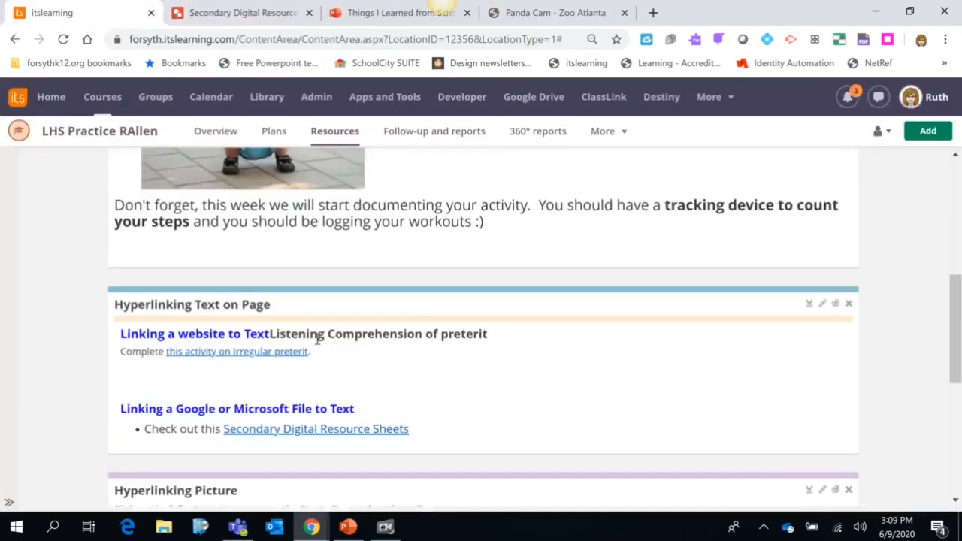
left_click(281, 429)
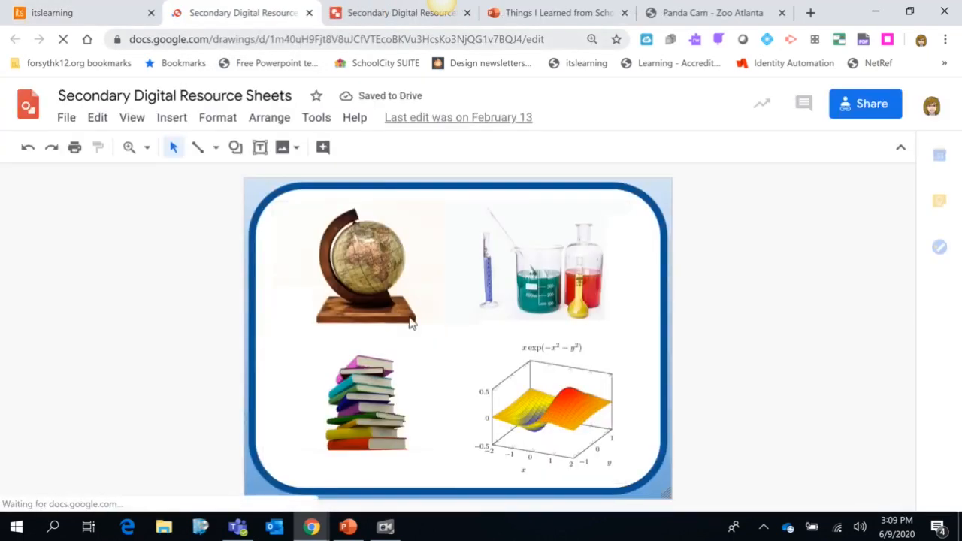
left_click(385, 527)
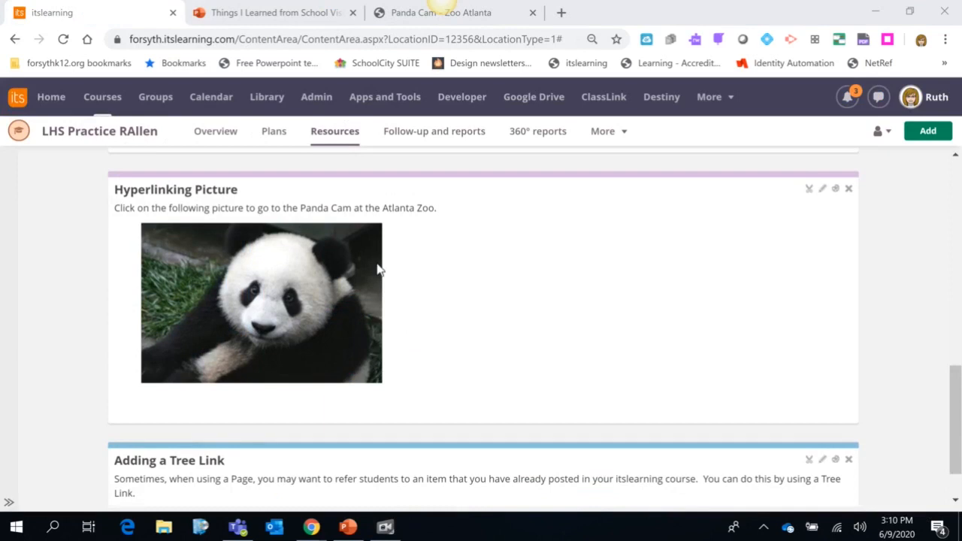
- Open the "Hyperlinking Picture" block for editing, select the panda picture, and copy the Zoo Atlanta Panda Cam page's address
left_click(823, 189)
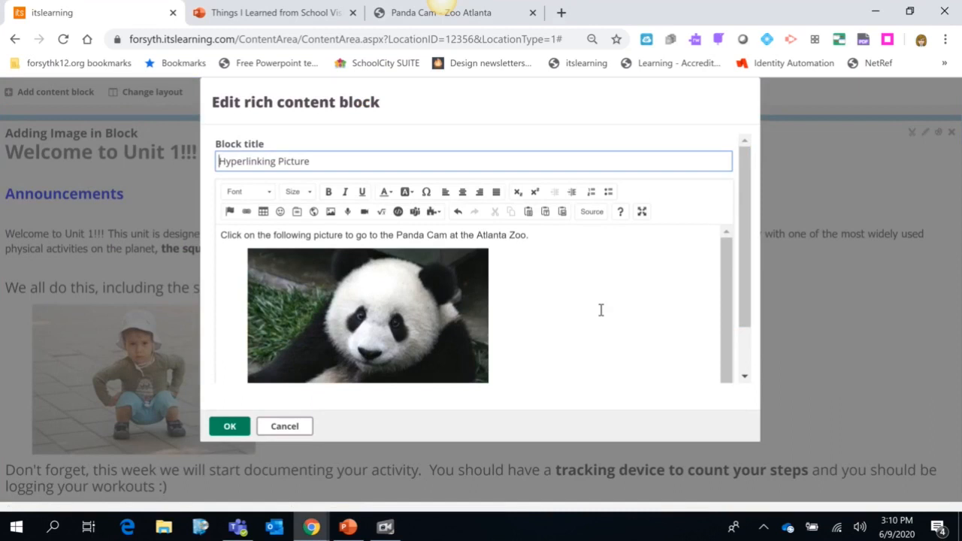
left_click(428, 304)
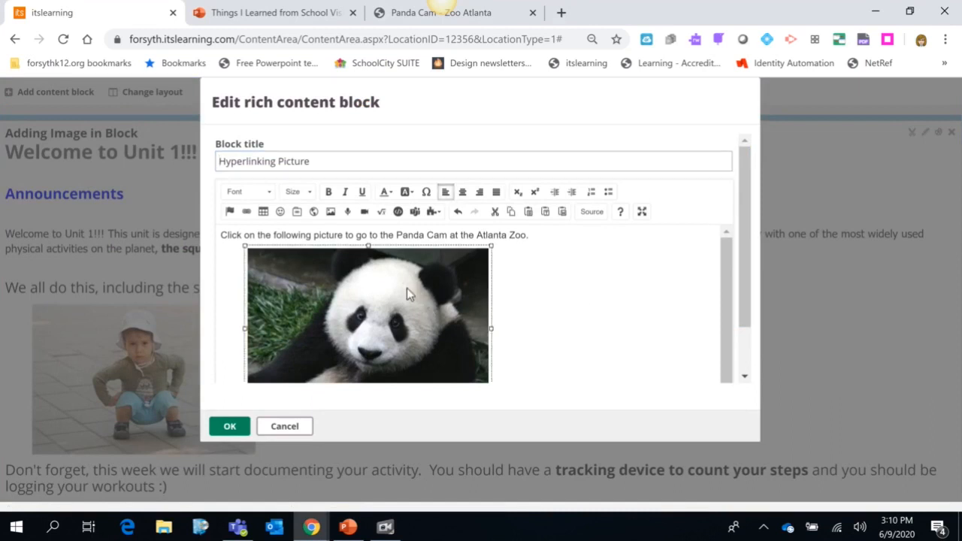
left_click(405, 17)
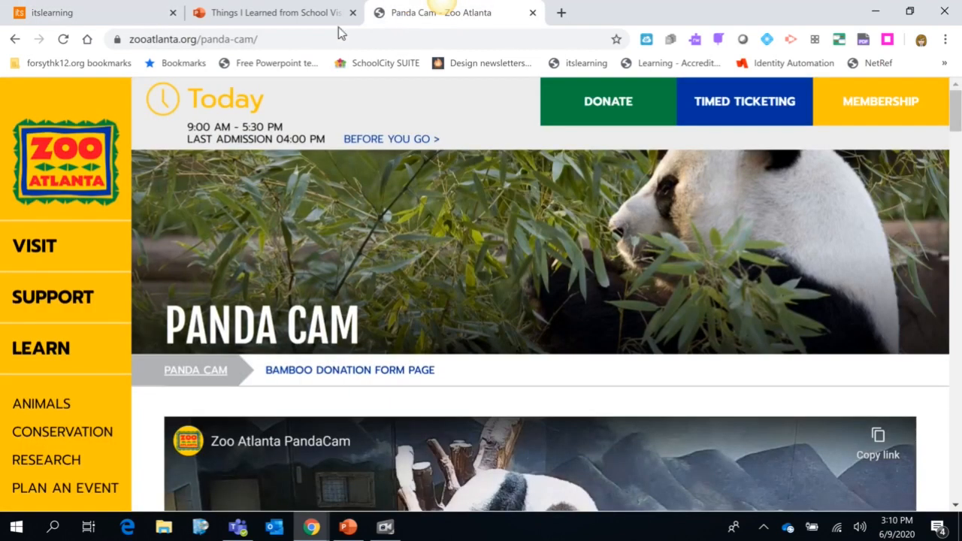
left_click(295, 43)
key("ctrl+c")
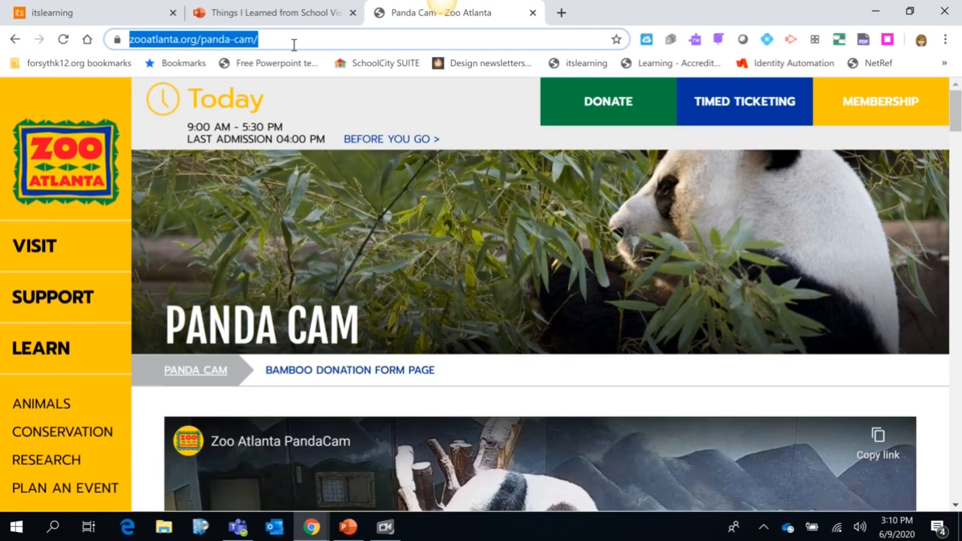
left_click(95, 15)
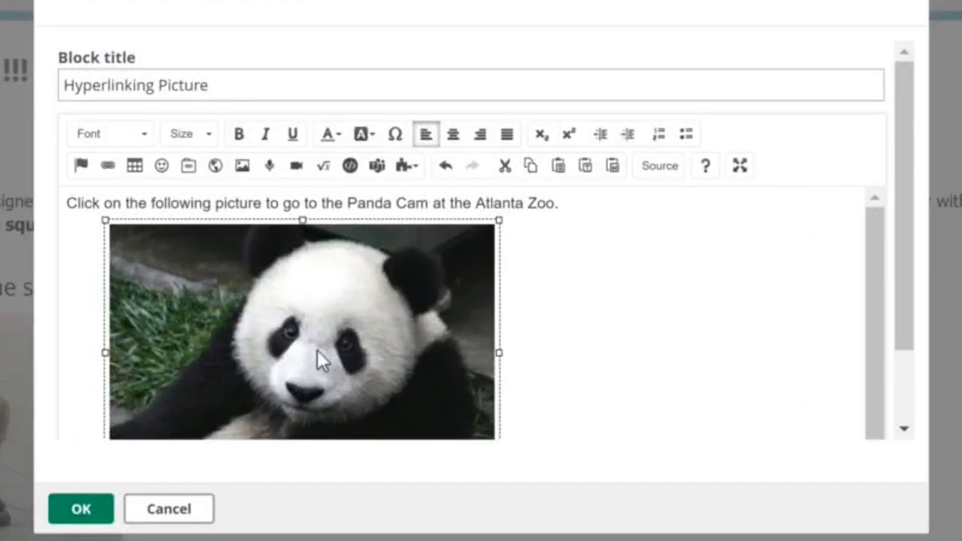
left_click(107, 166)
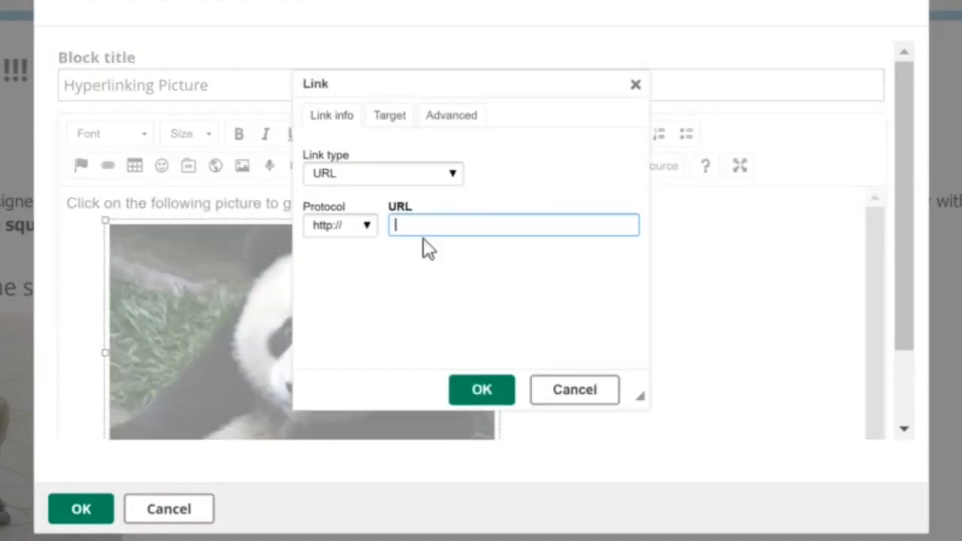
key("ctrl+v")
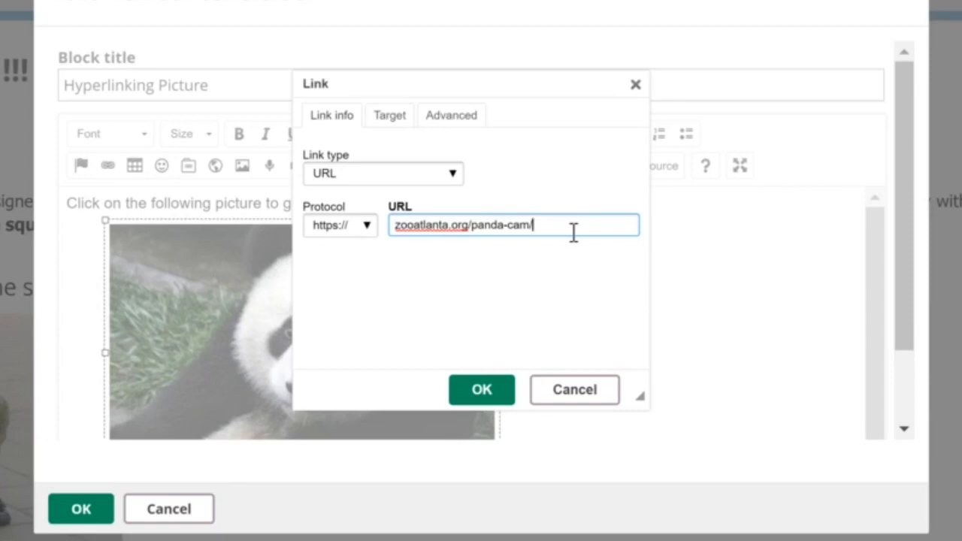
left_click(390, 117)
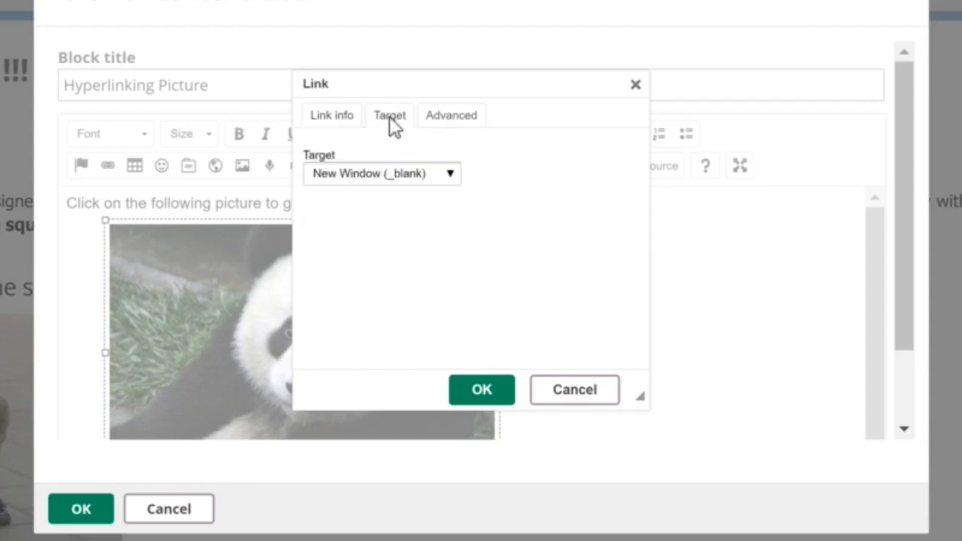
left_click(449, 177)
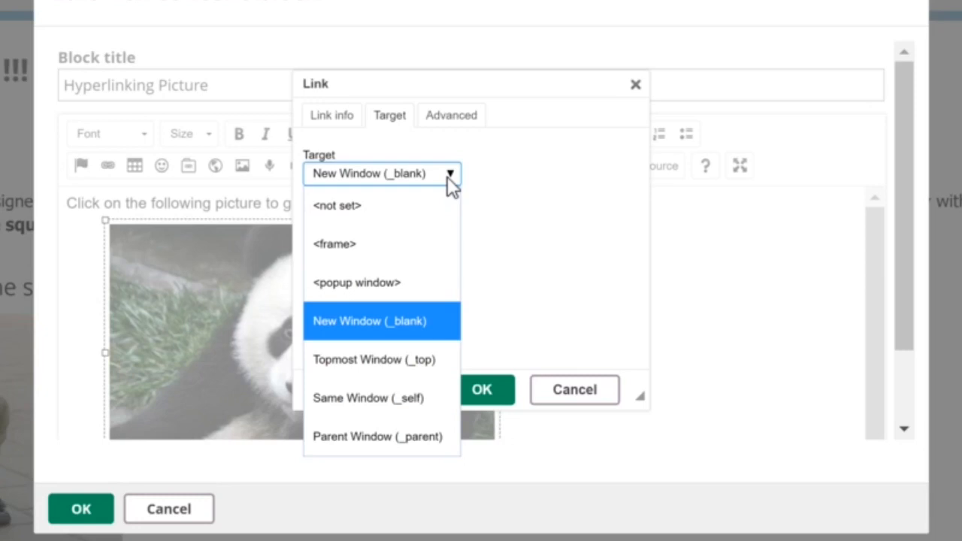
left_click(440, 329)
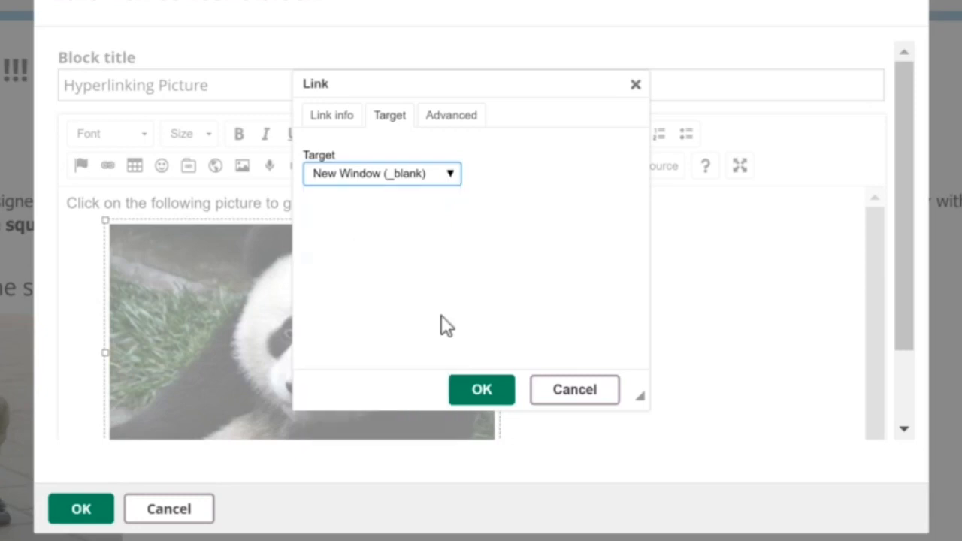
left_click(482, 391)
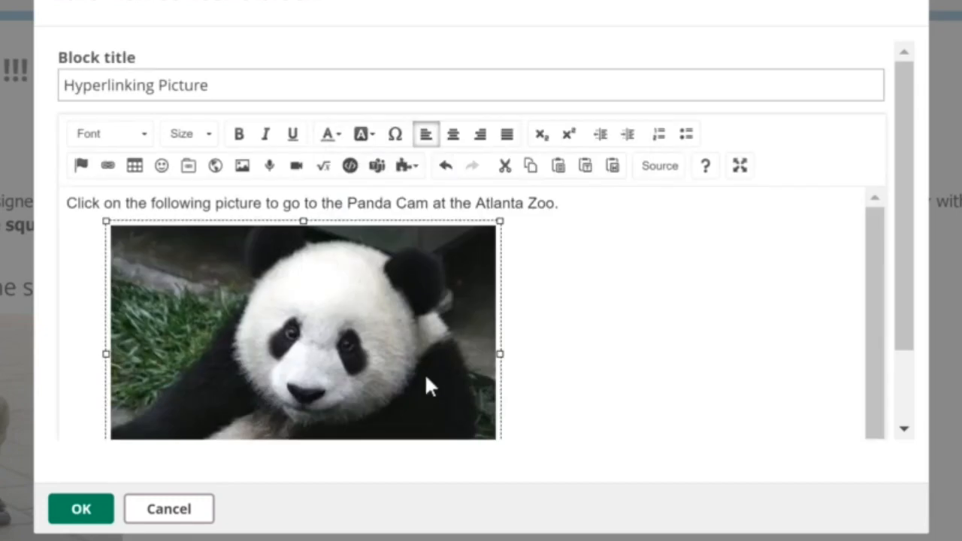
- Save the "Hyperlinking Picture" block, test the panda picture's link on the page, and return to itslearning
left_click(92, 516)
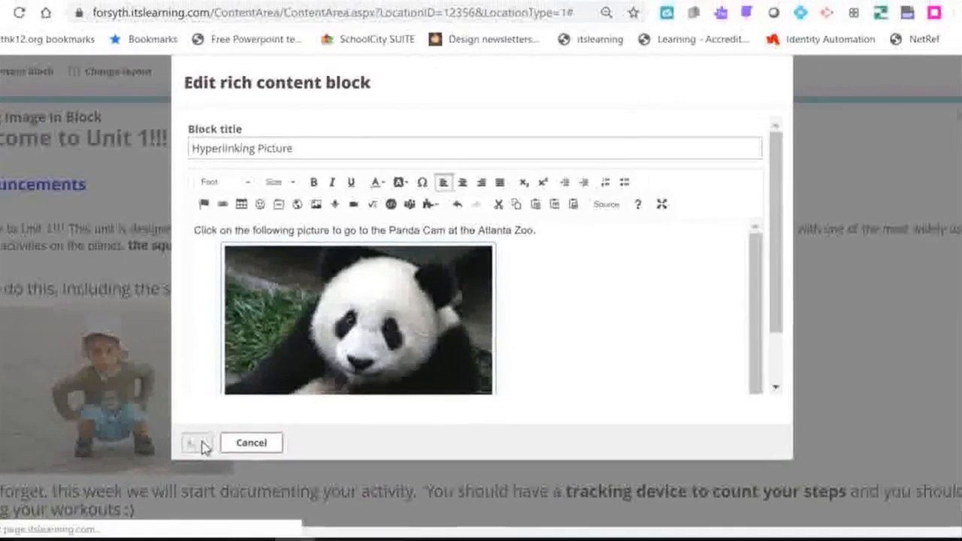
scroll(296, 388, "down", 5)
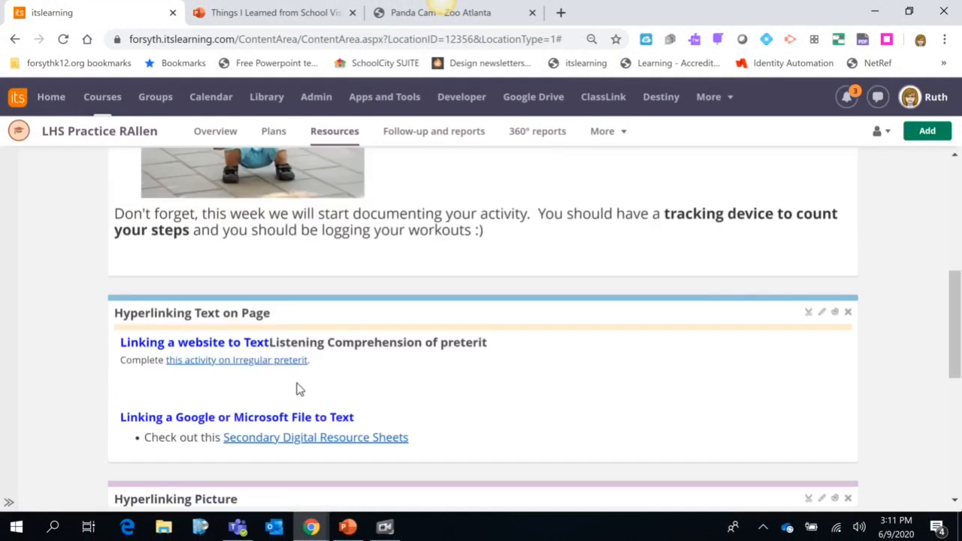
scroll(297, 389, "down", 4)
left_click(273, 308)
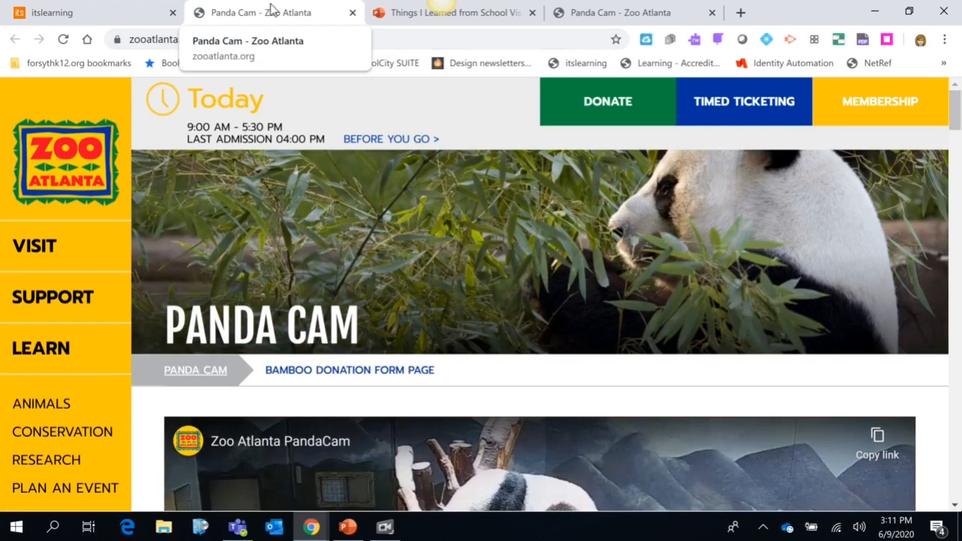
left_click(111, 15)
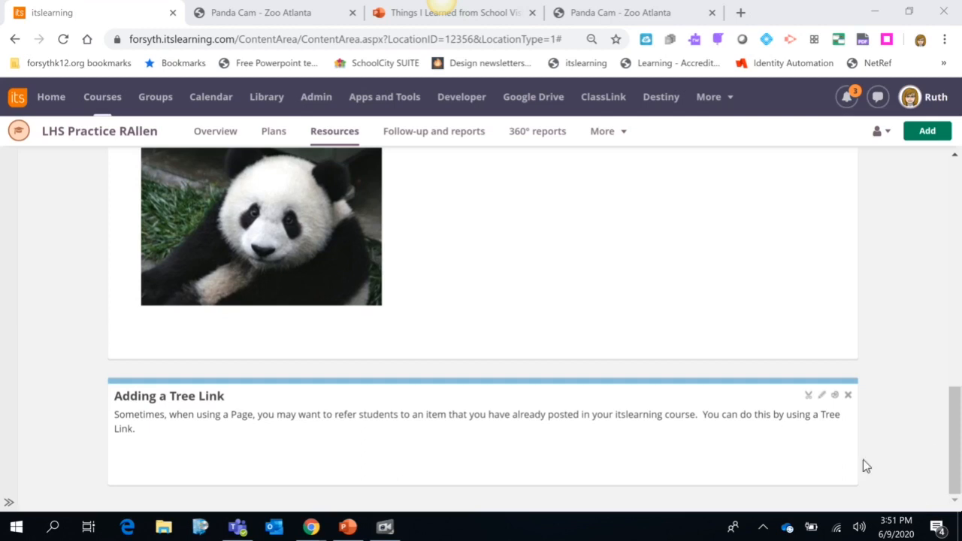
- Open the "Adding a Tree Link" block for editing and start a bulleted list on a new line below its text
left_click(825, 397)
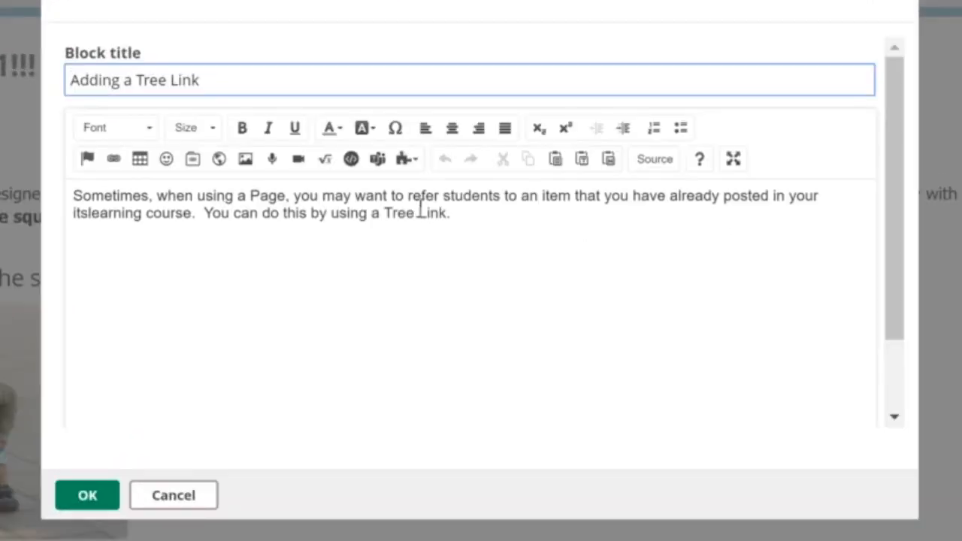
left_click(484, 226)
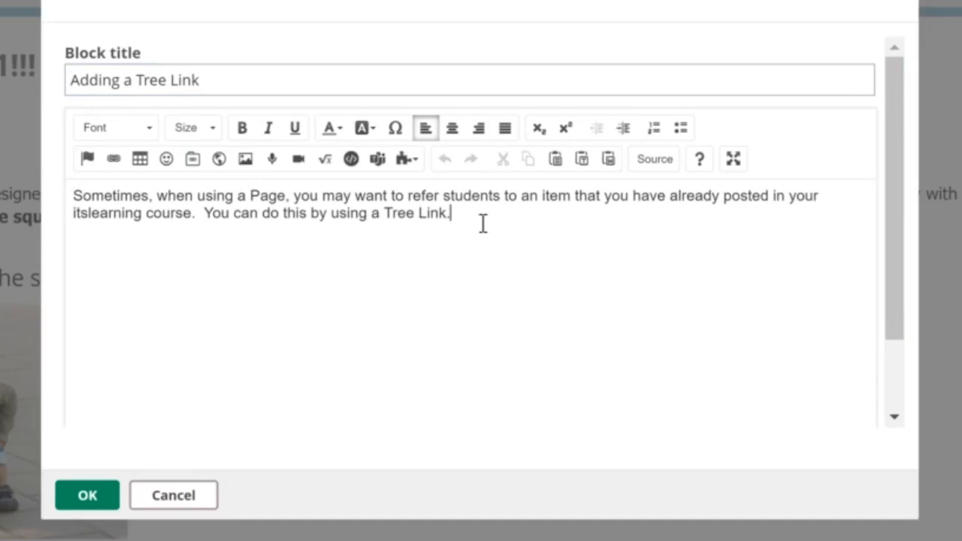
key("Return")
left_click(684, 130)
- Insert a tree link to the course resource "Rules of Exponents Quiz" at the empty bullet
left_click(193, 160)
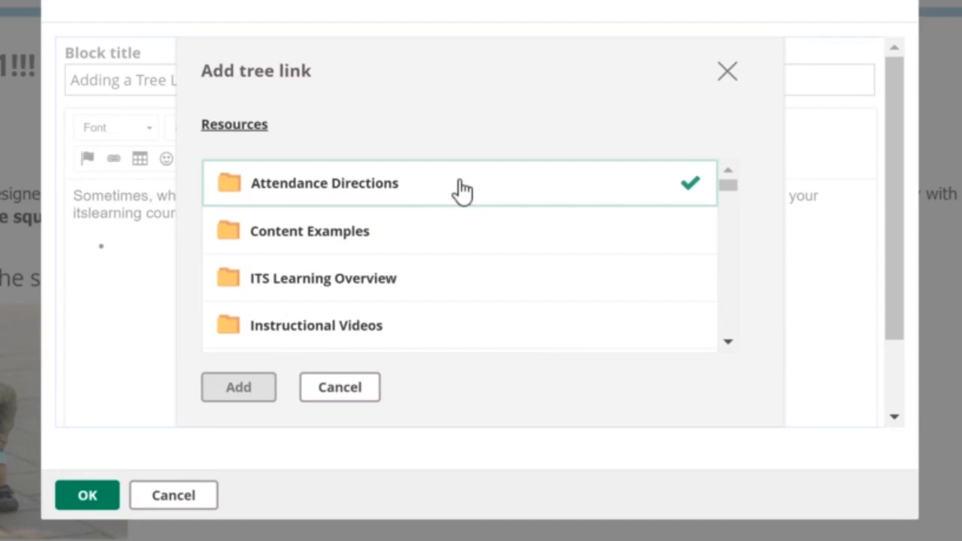
left_click(387, 188)
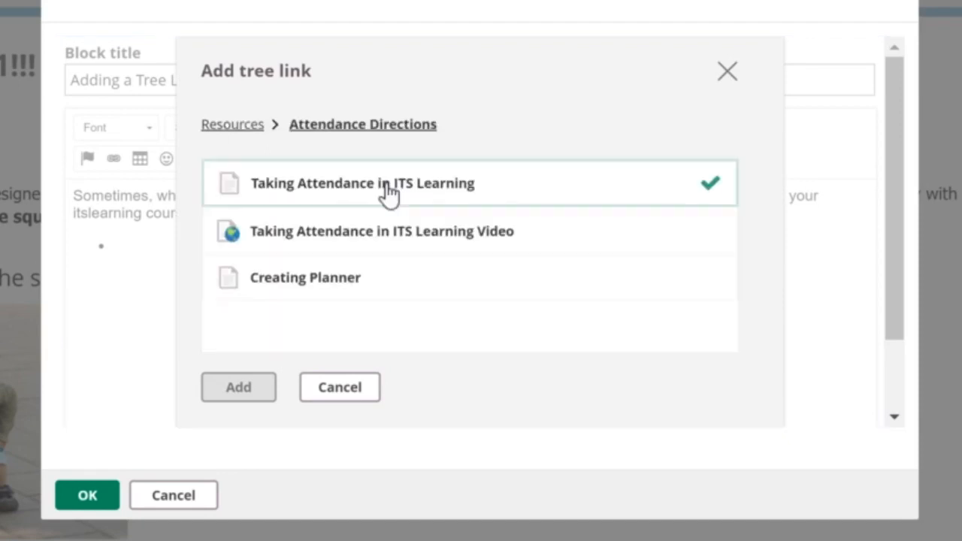
left_click(242, 125)
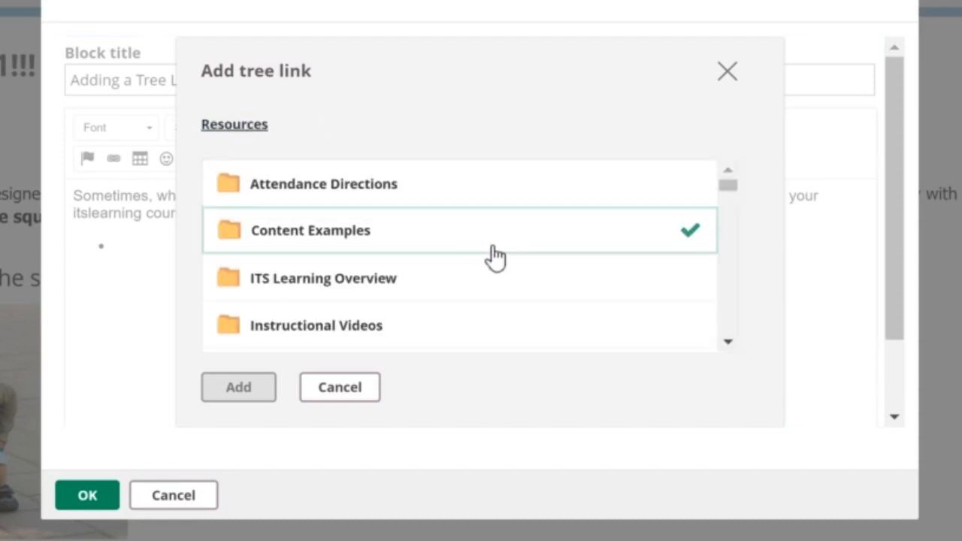
scroll(490, 258, "down", 3)
scroll(495, 258, "down", 10)
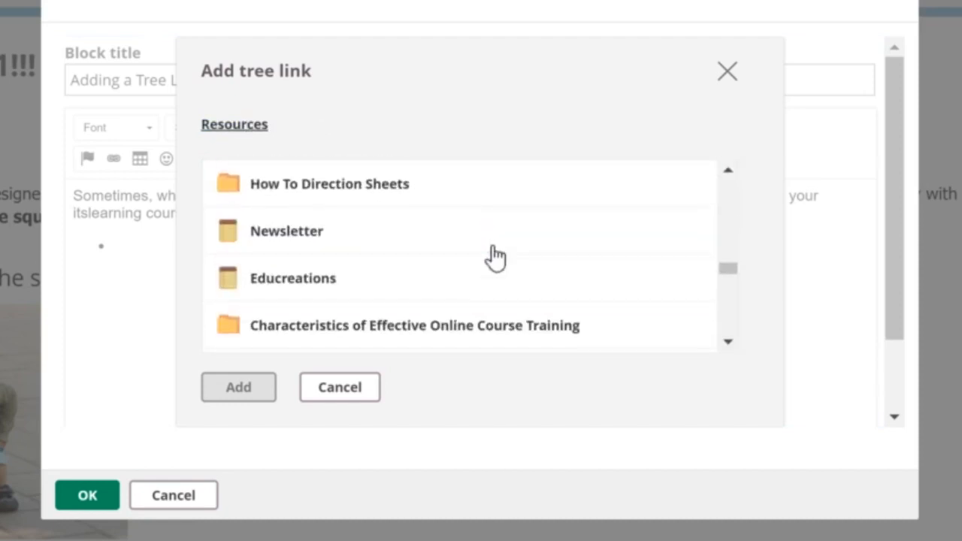
scroll(489, 258, "down", 3)
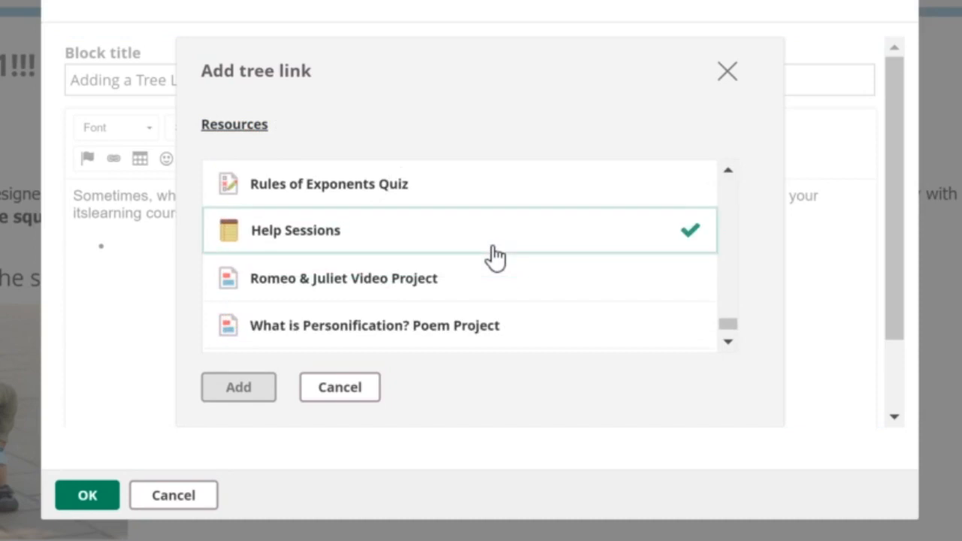
left_click(345, 192)
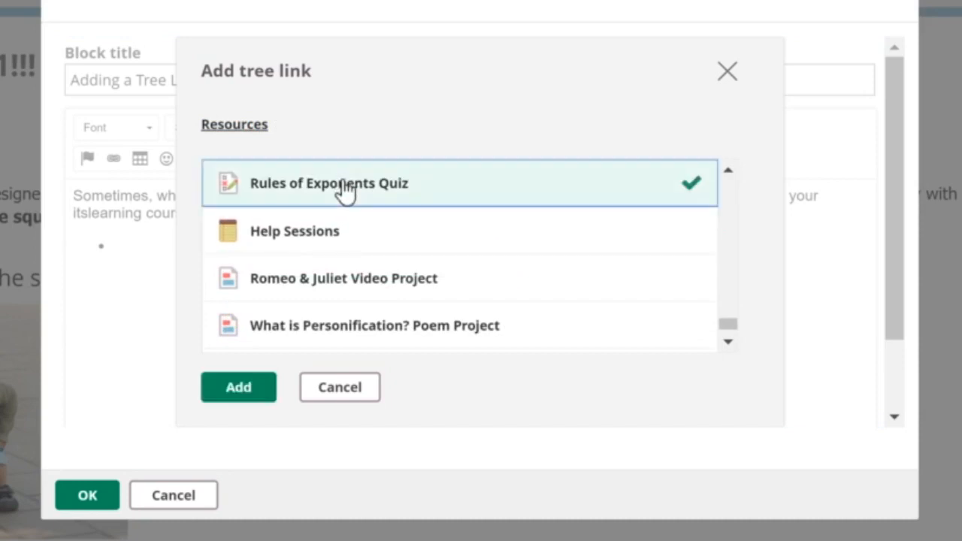
left_click(239, 387)
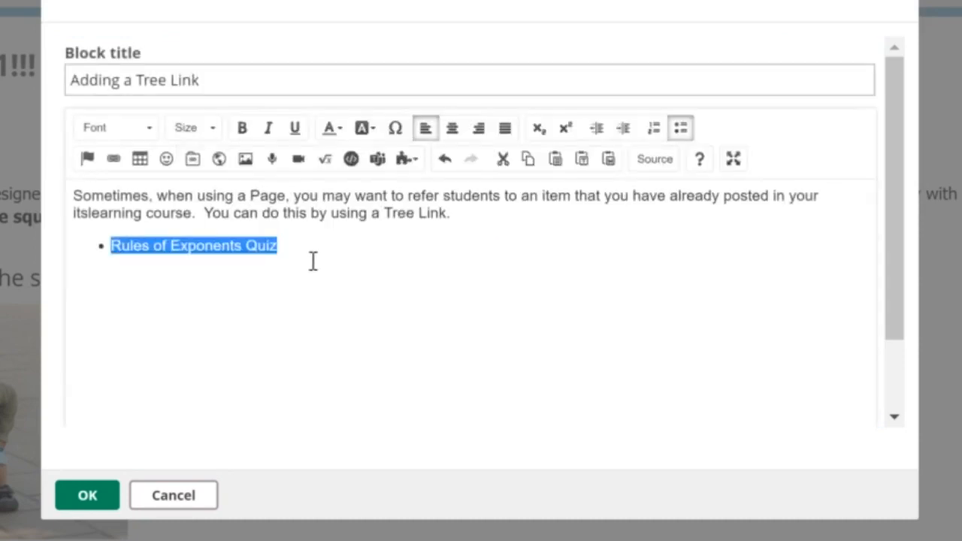
left_click(313, 261)
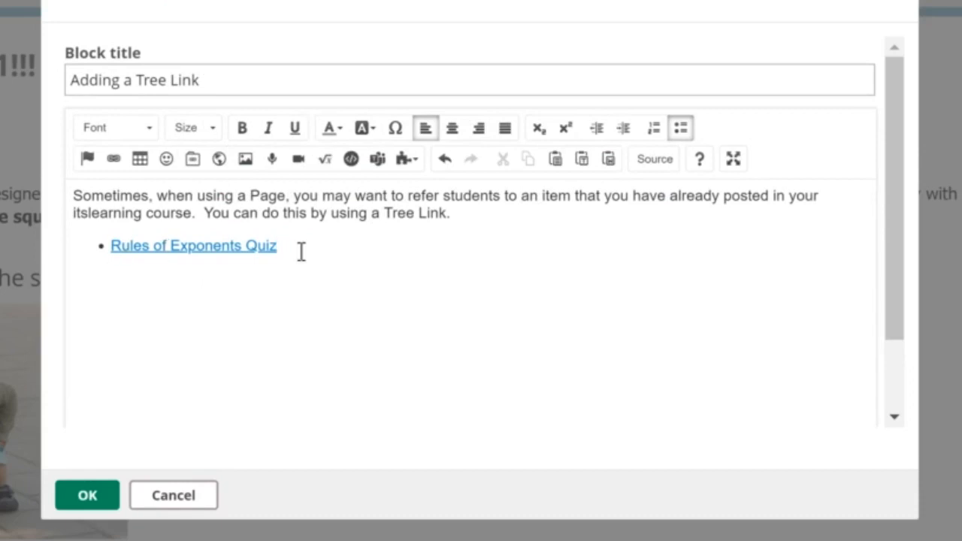
- Save the "Adding a Tree Link" block and test its "Rules of Exponents Quiz" link on the page
left_click(101, 498)
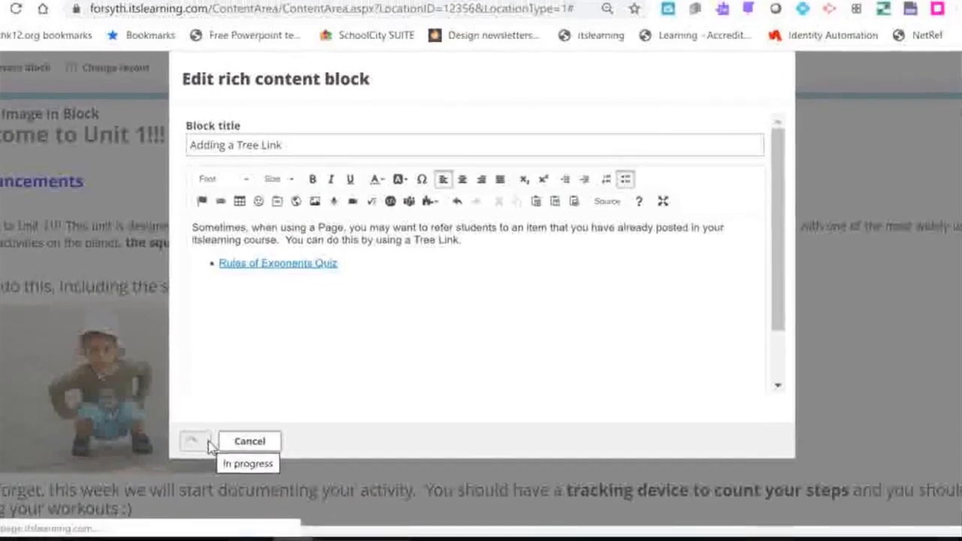
scroll(378, 324, "down", 10)
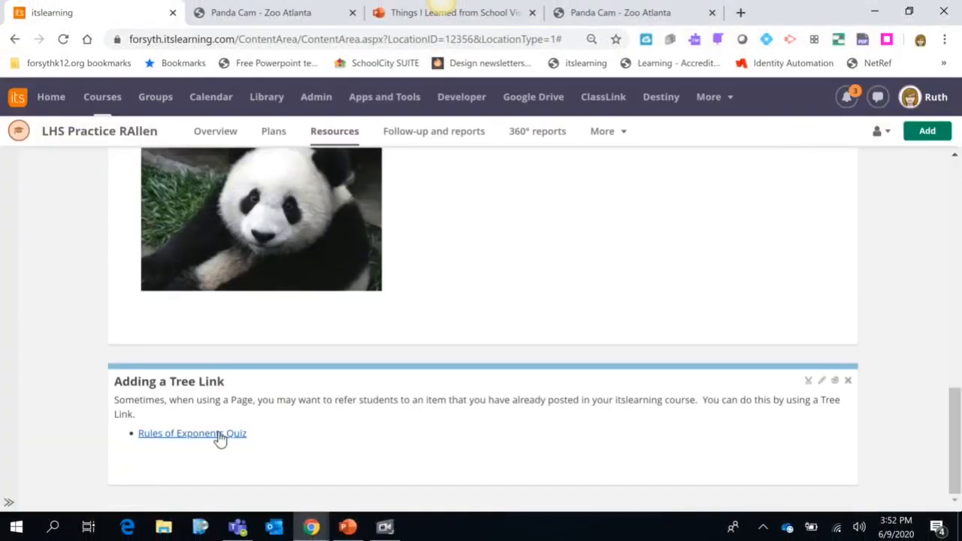
left_click(219, 436)
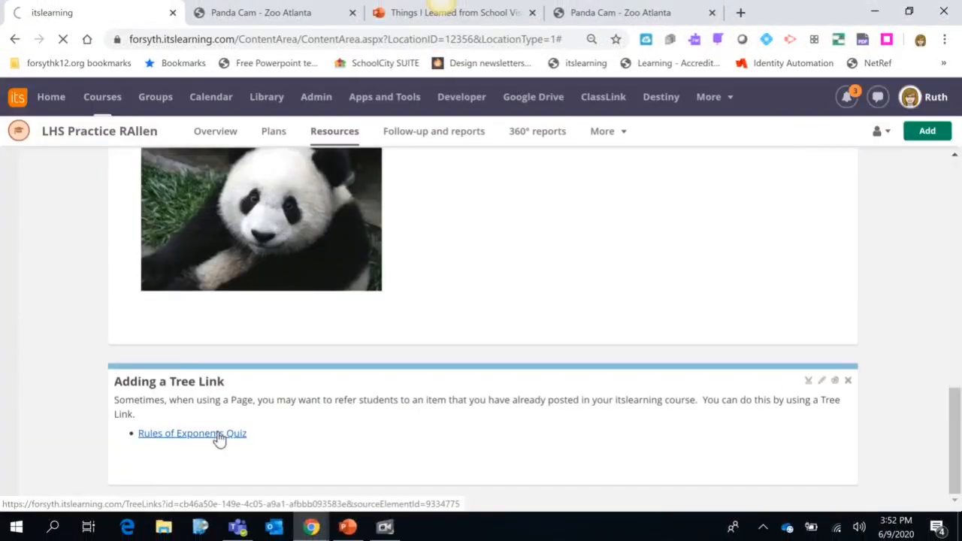